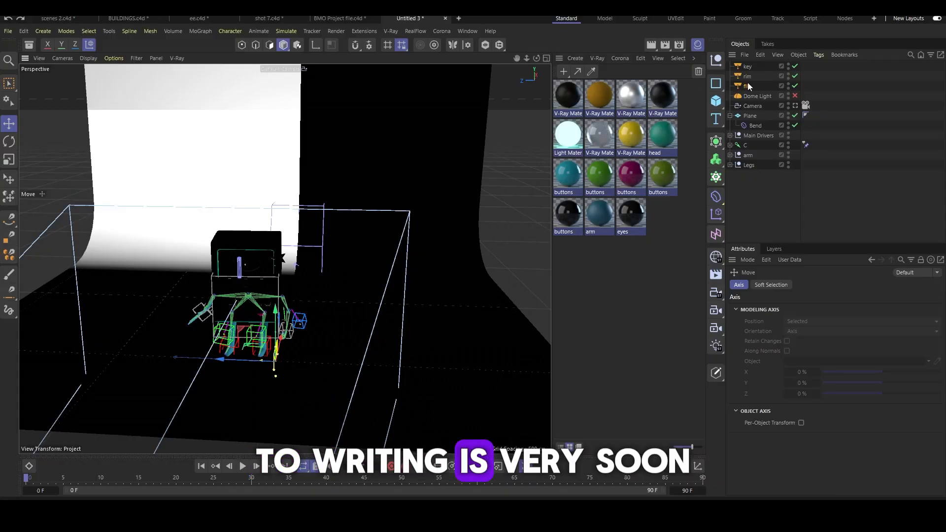
- Select the key light and review the V-Ray light types, including Rectangle Light
left_click(747, 76)
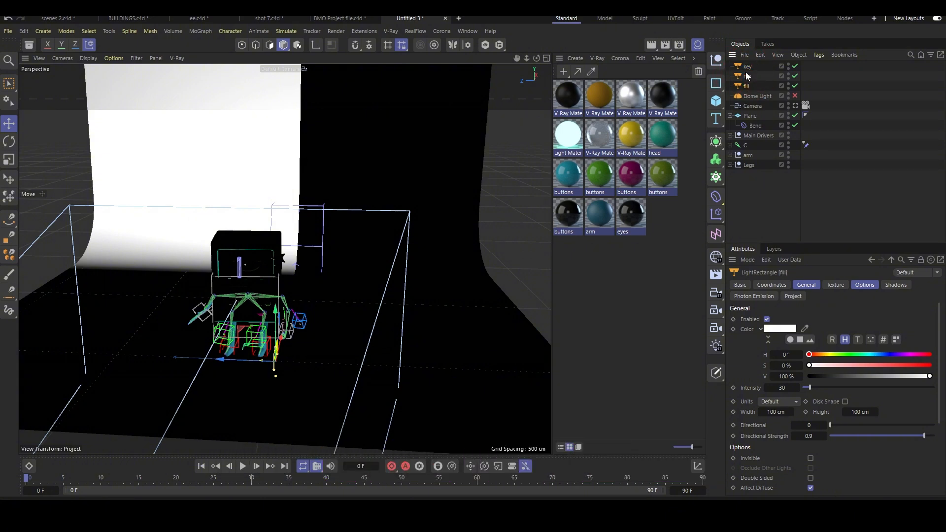
left_click(746, 67)
left_click(397, 32)
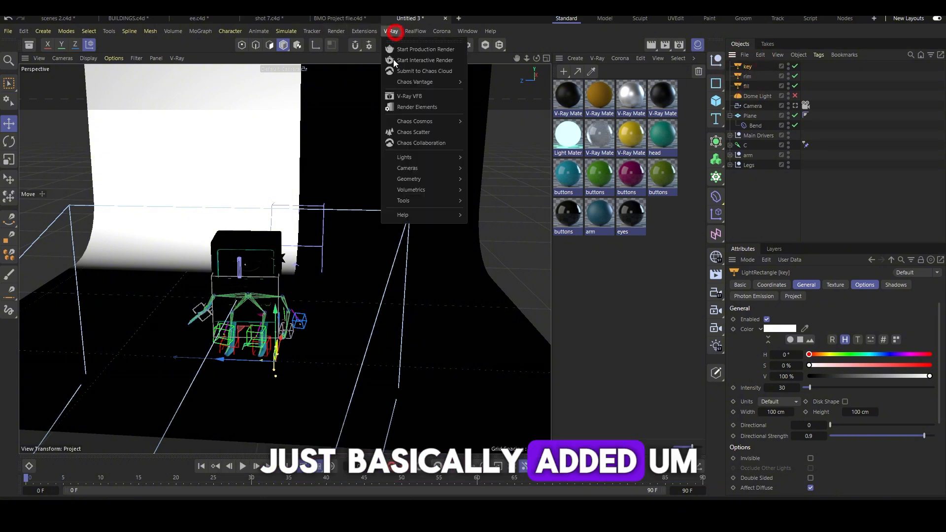
mouse_move(414, 157)
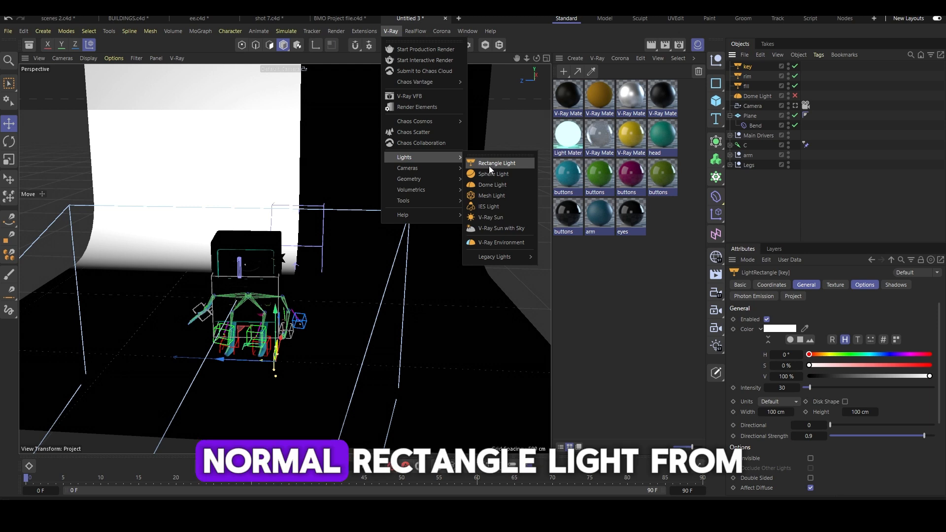
left_click(757, 86)
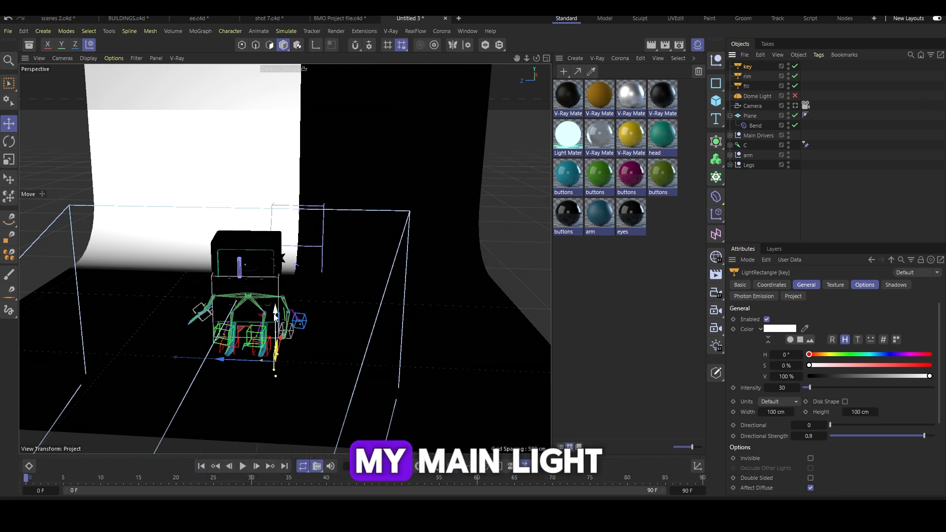
- Raise the key light, turn it toward the character, and move it out in front and to the character's camera-left side
left_click_drag(275, 314, 280, 250)
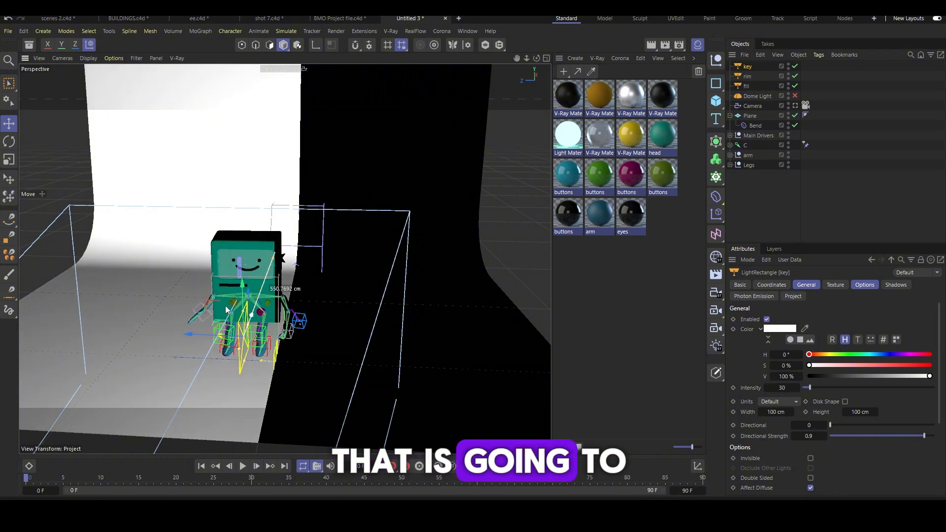
left_click(243, 348)
key("r")
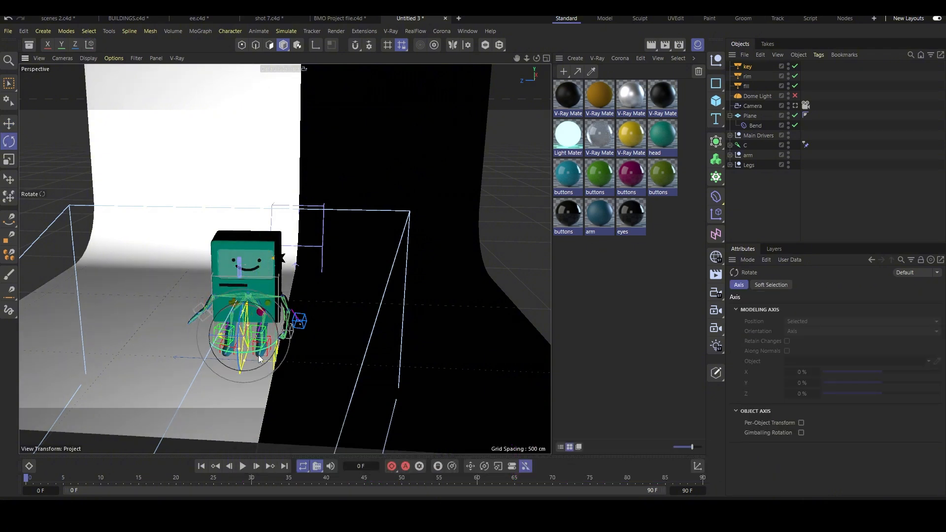
left_click_drag(257, 353, 154, 331)
key("e")
left_click_drag(242, 296, 148, 211)
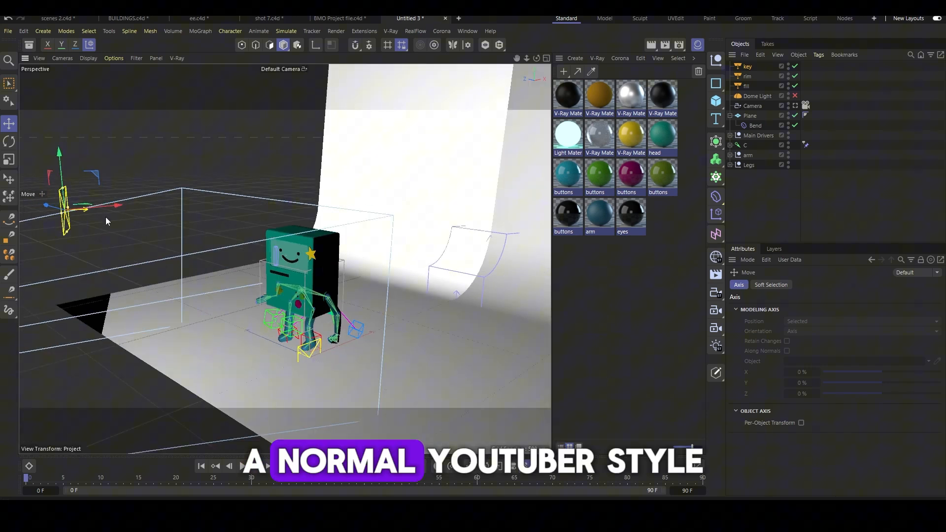
- Refine the key light's rotation and position so it stands high on the character's camera-left side, angled toward the face
key("r")
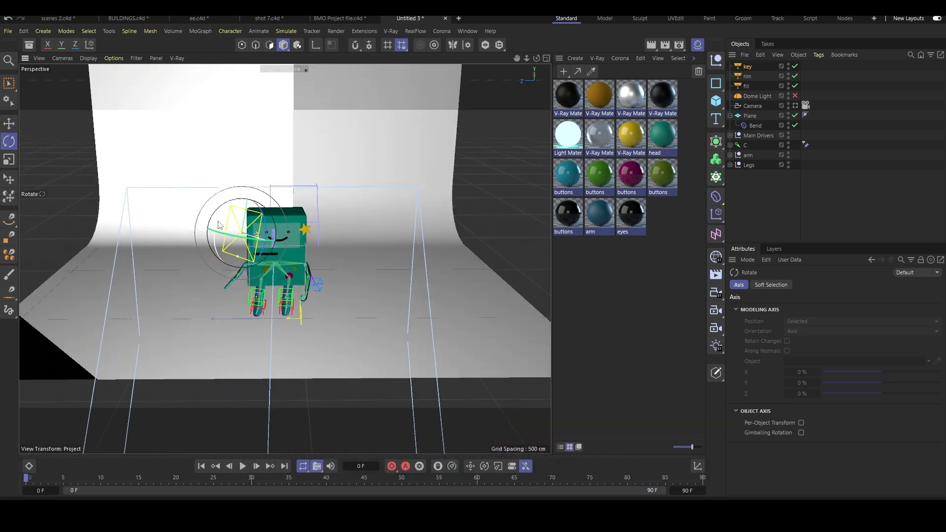
mouse_move(220, 225)
left_mouse_down()
mouse_move(224, 232)
mouse_move(217, 221)
left_mouse_up()
key("e")
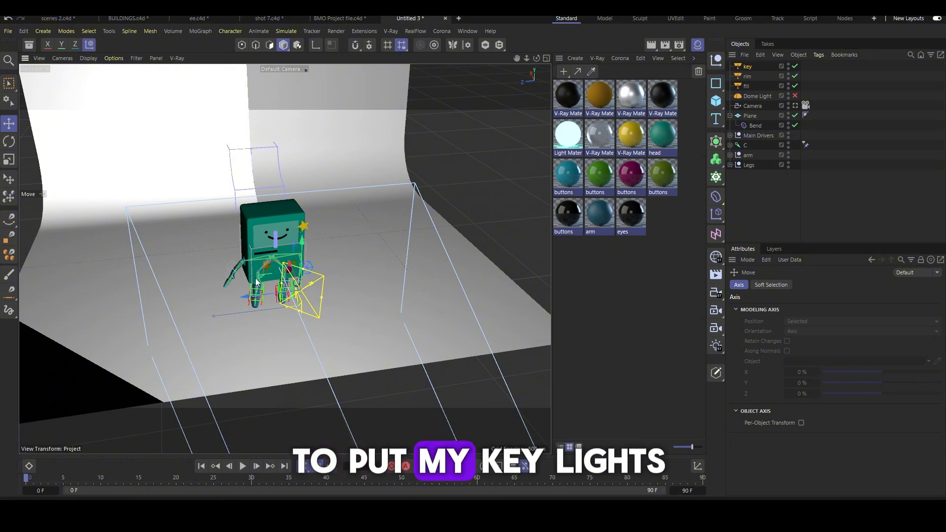
left_click_drag(255, 282, 192, 249)
key("r")
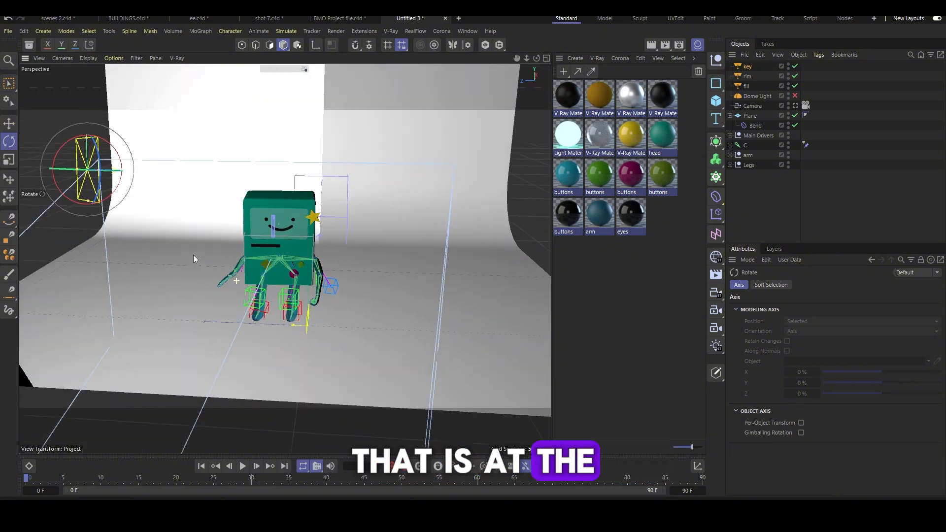
left_click_drag(194, 259, 122, 231, "alt")
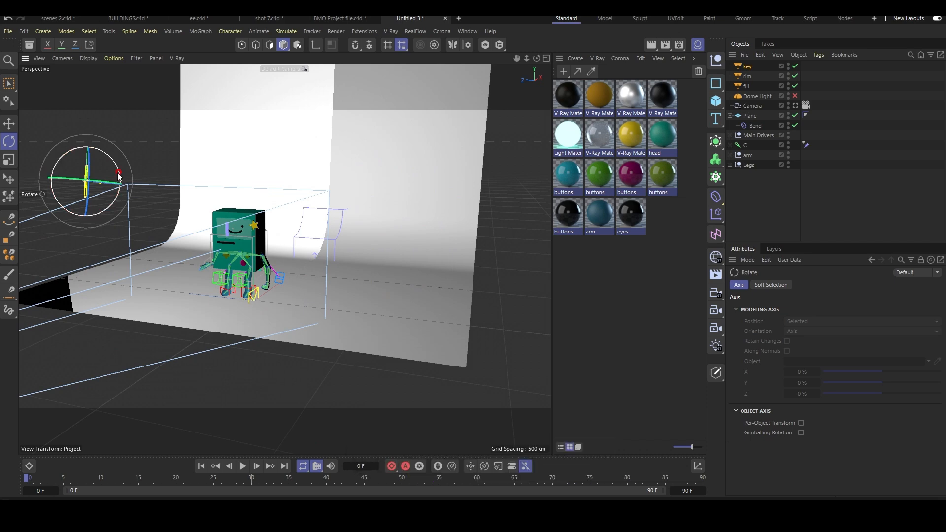
key("e")
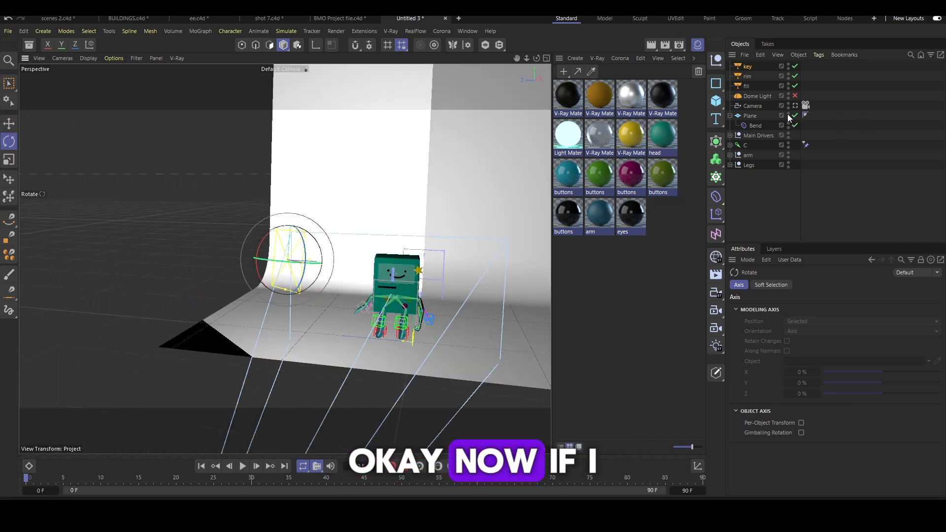
- Look through the scene camera and disable the fill and rim lights
left_click(796, 106)
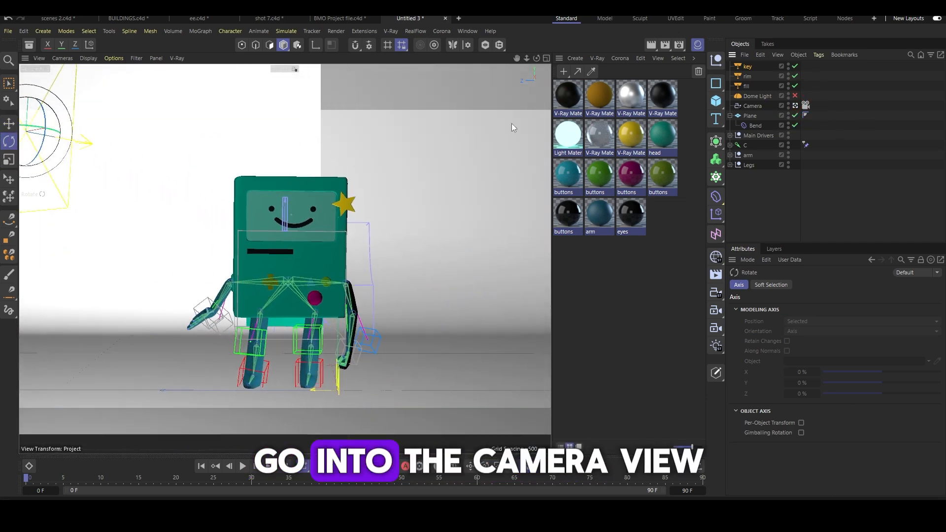
left_click(795, 86)
left_click(795, 75)
- Start a V-Ray interactive render, enlarge the character in the frame buffer, and move that window clear of the object list
left_click(391, 31)
left_click(410, 60)
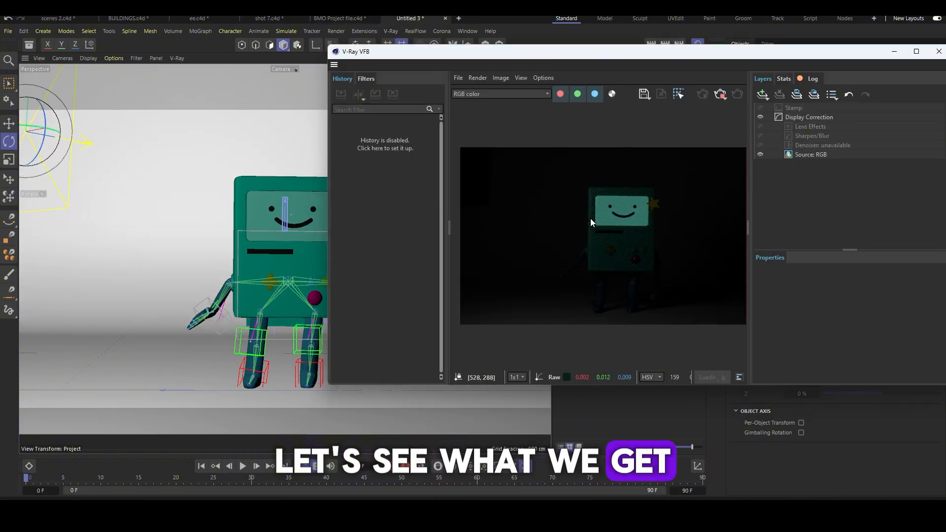
scroll(591, 218, "up", 2)
left_click_drag(526, 45, 526, 42)
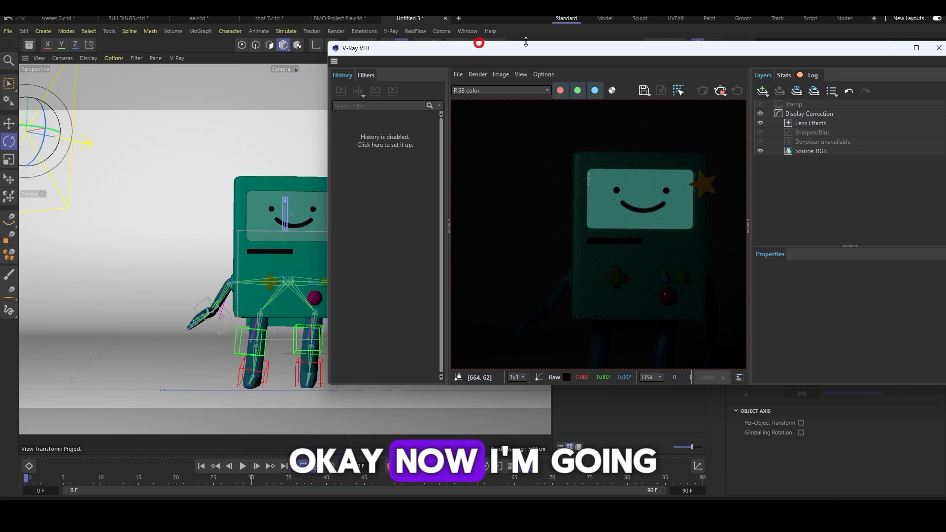
left_click_drag(650, 45, 290, 60)
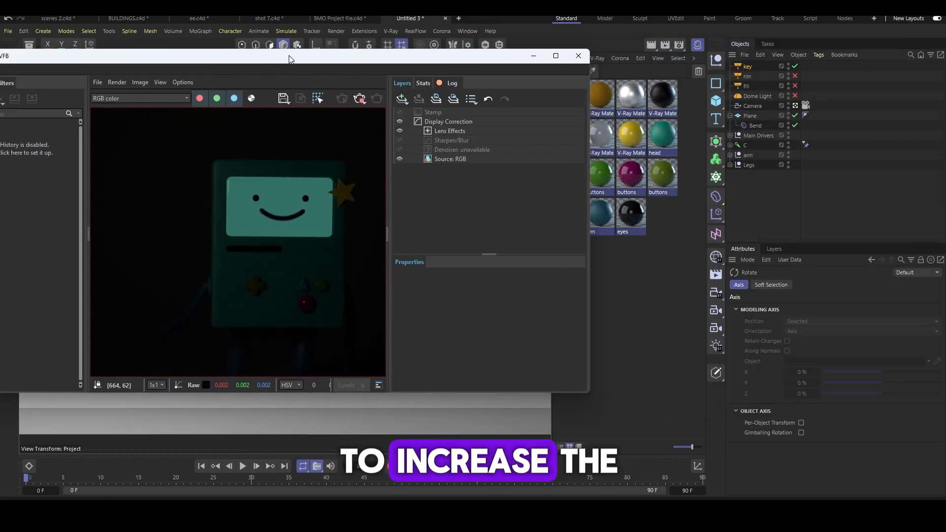
- Set the key light's Directional value to 0.72, and try an intensity of 480 before resetting it to 30
left_click(747, 67)
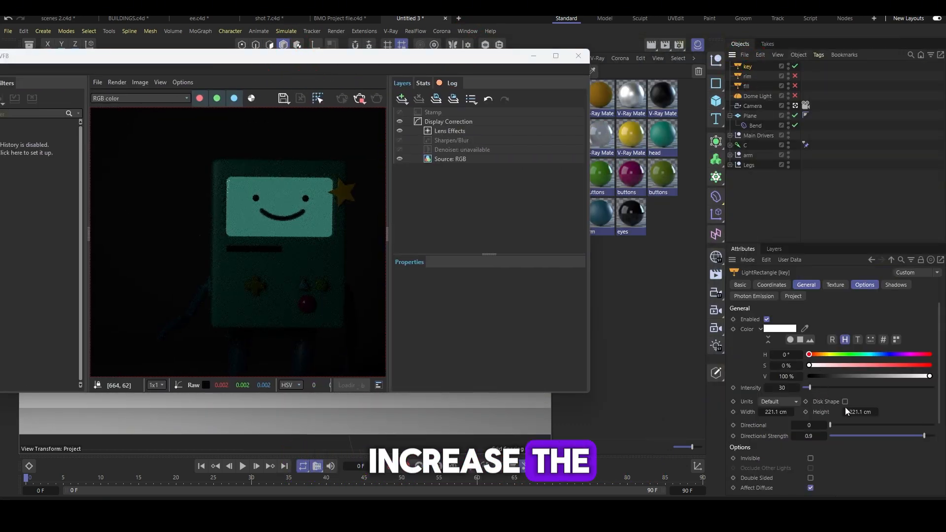
scroll(762, 426, "down", 3)
left_click_drag(847, 368, 905, 367)
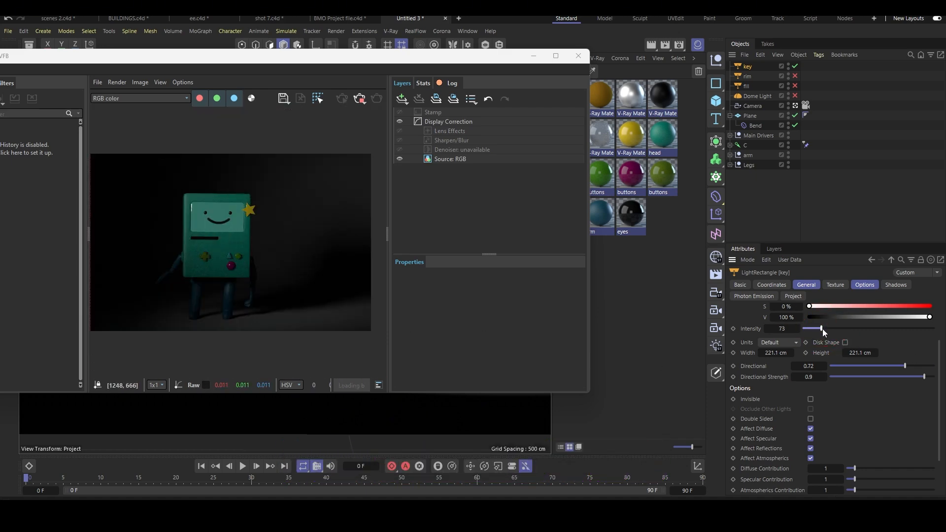
left_click_drag(823, 329, 929, 329)
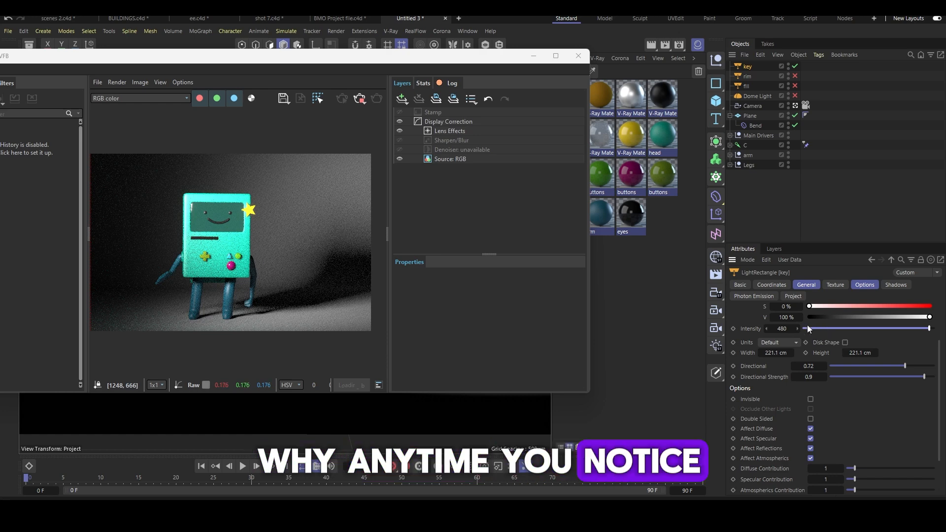
left_click(802, 329)
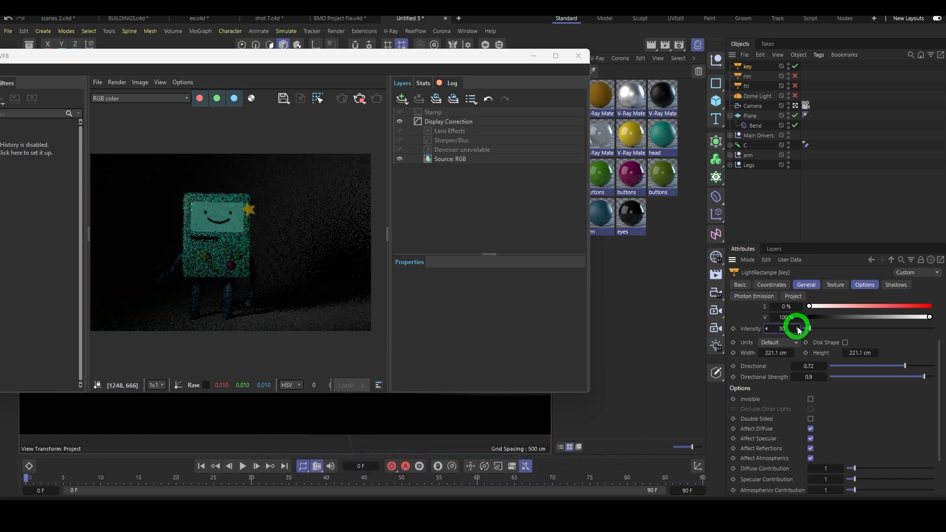
- Switch the camera's exposure mode to Exposure Value and set the value to 8.9
left_click(757, 107)
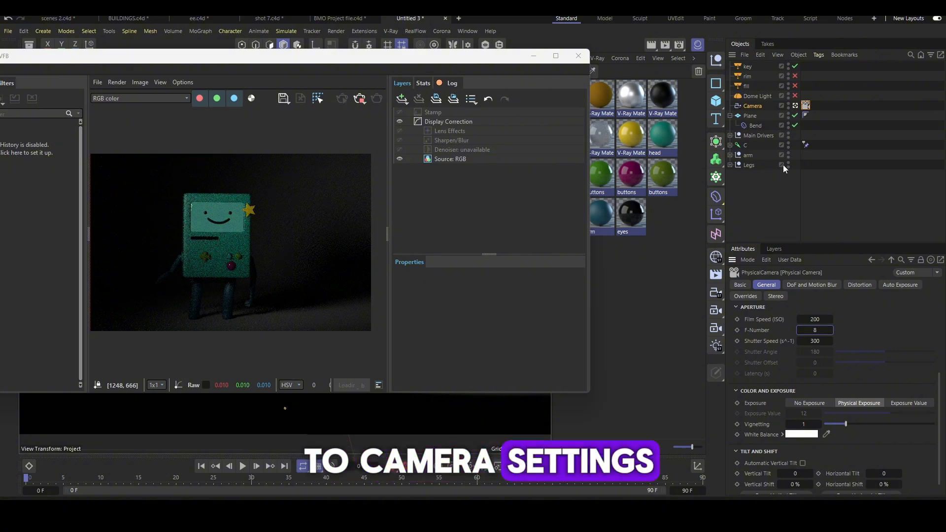
left_click(908, 404)
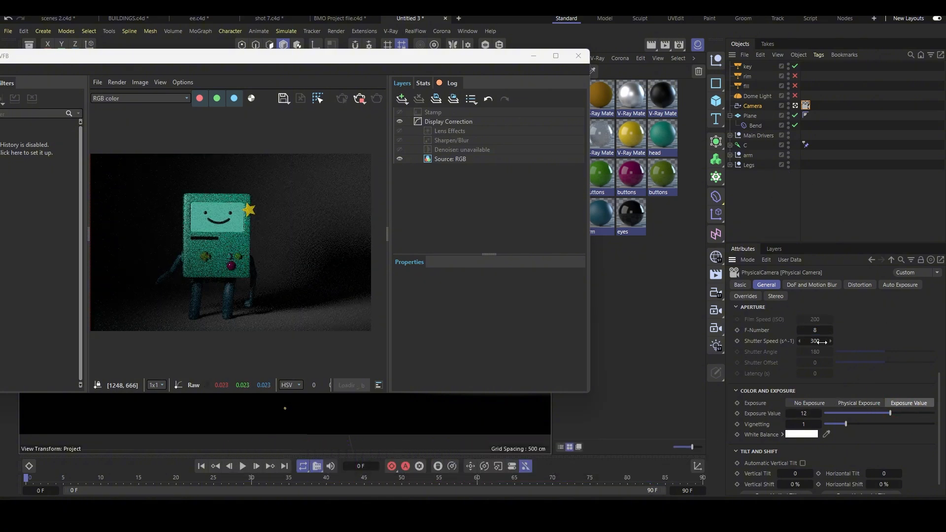
left_click(868, 414)
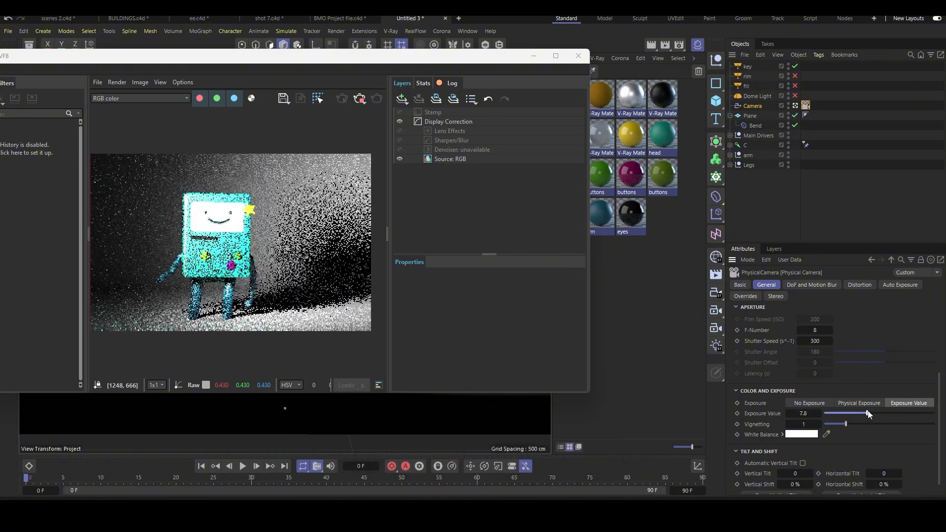
left_click_drag(869, 414, 874, 415)
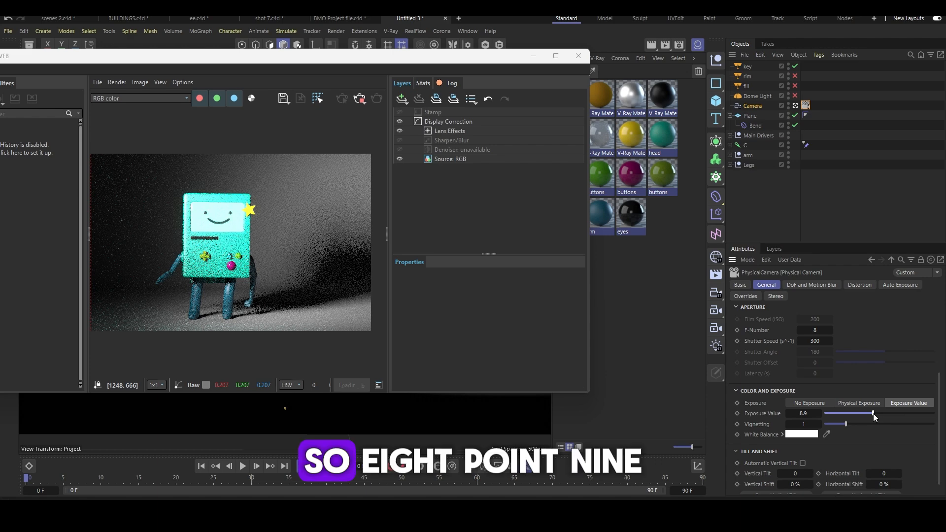
scroll(161, 222, "up", 2)
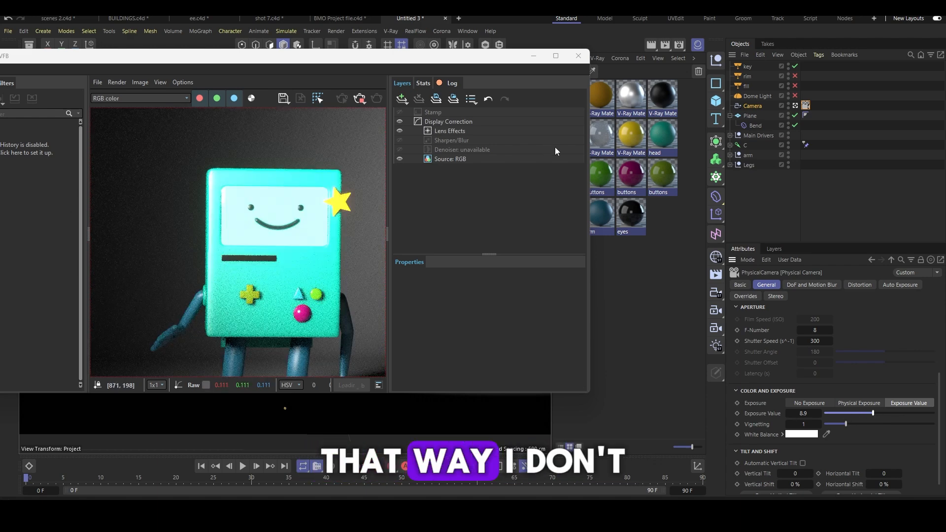
- Set the key light's intensity to 16 and make the light invisible in the render
left_click(747, 68)
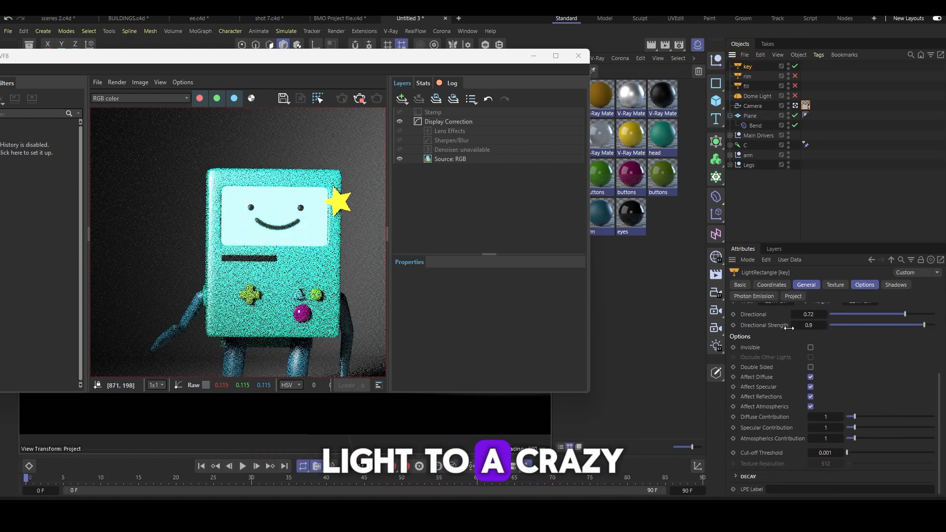
left_click_drag(798, 336, 799, 339)
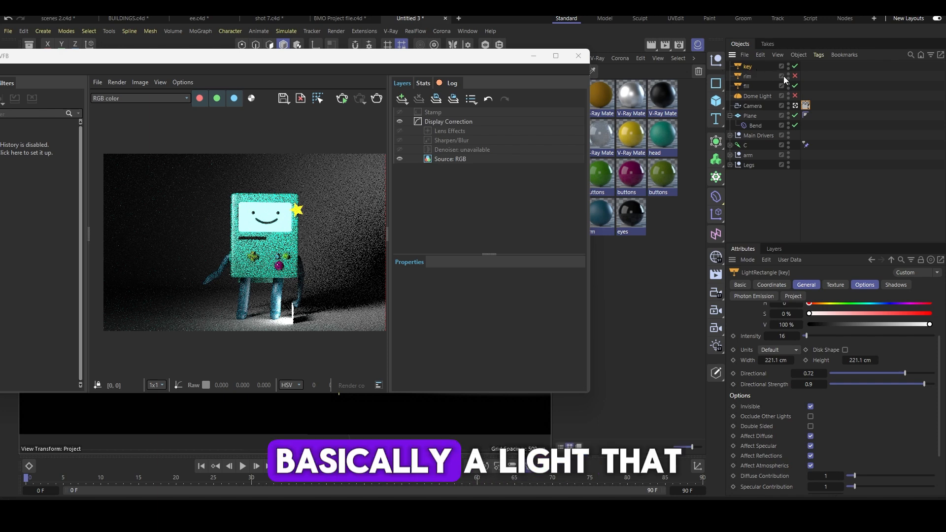
- Leave the render window and camera view, and move the fill light up and beside the character, opposite the key light
left_click(525, 59)
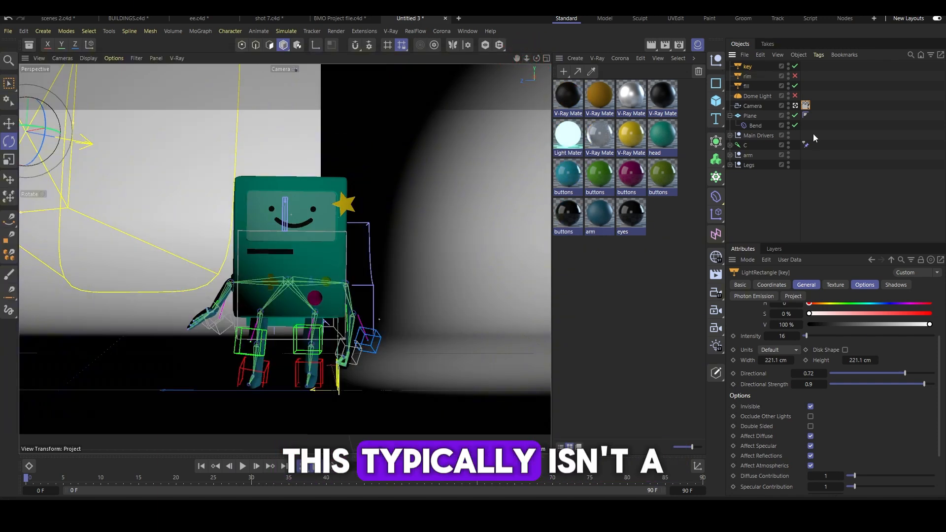
left_click(796, 106)
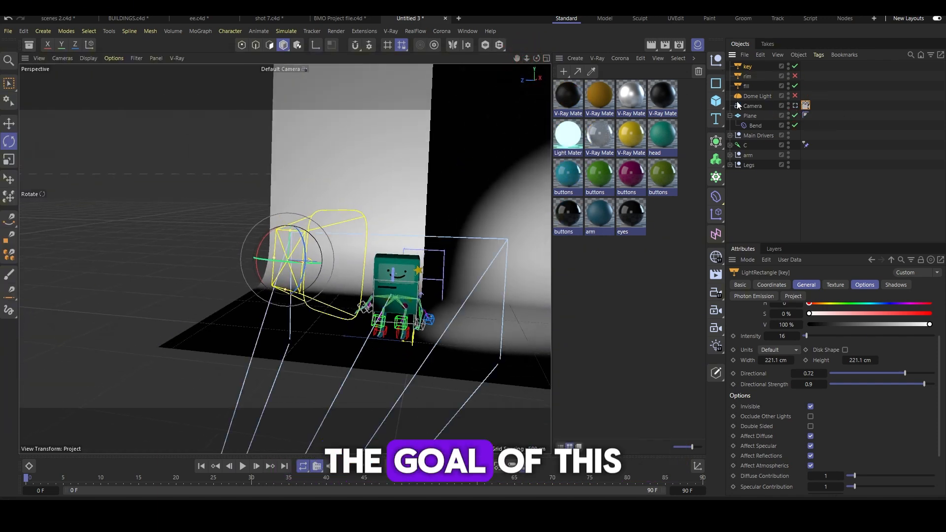
left_click(746, 86)
key("e")
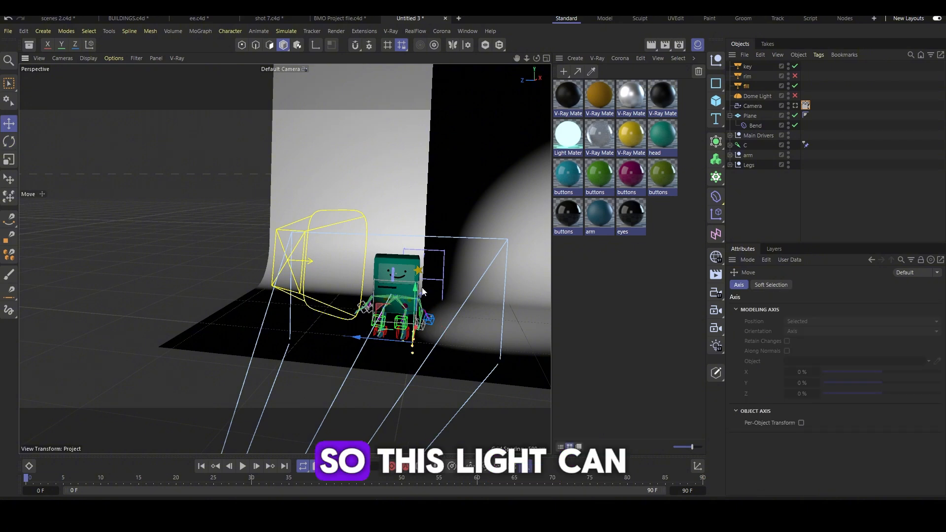
left_click_drag(416, 282, 416, 170)
left_click_drag(388, 227, 394, 279)
left_click_drag(353, 221, 322, 222)
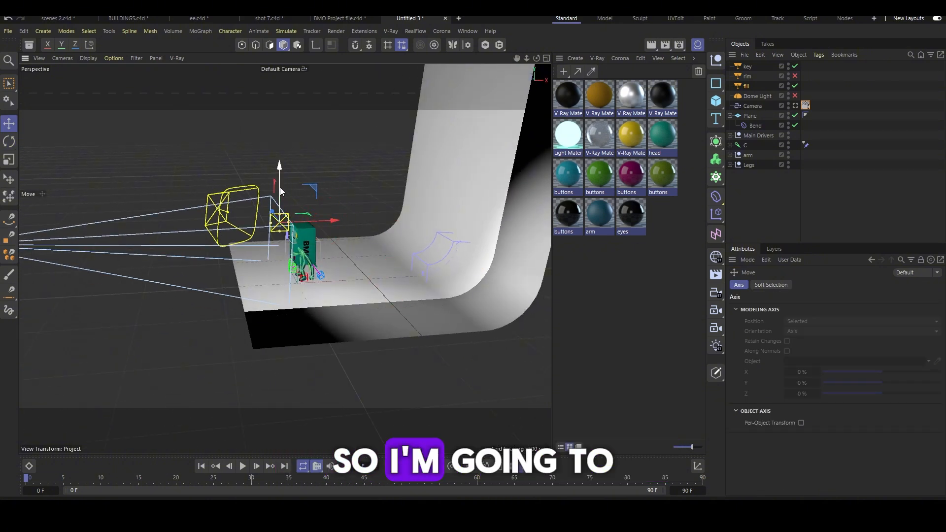
left_click_drag(280, 189, 282, 218)
- Scale up the fill light into a large soft source and rotate it to face the character
key("t")
left_click_drag(402, 204, 453, 193)
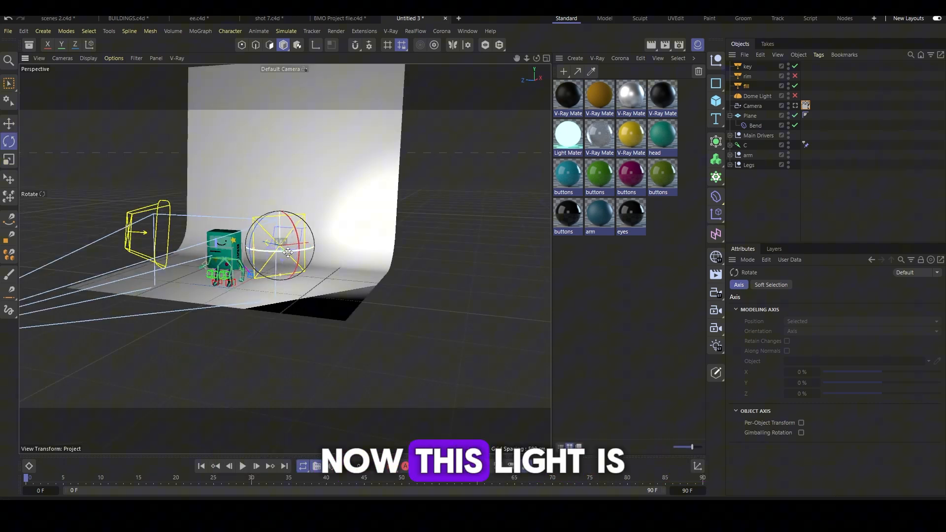
left_click_drag(288, 253, 290, 253)
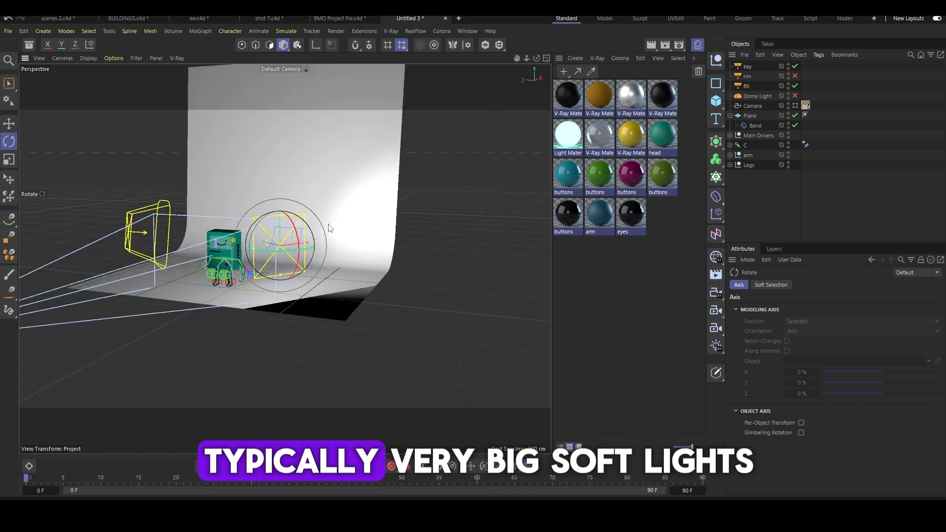
key("t")
left_click_drag(429, 197, 526, 196)
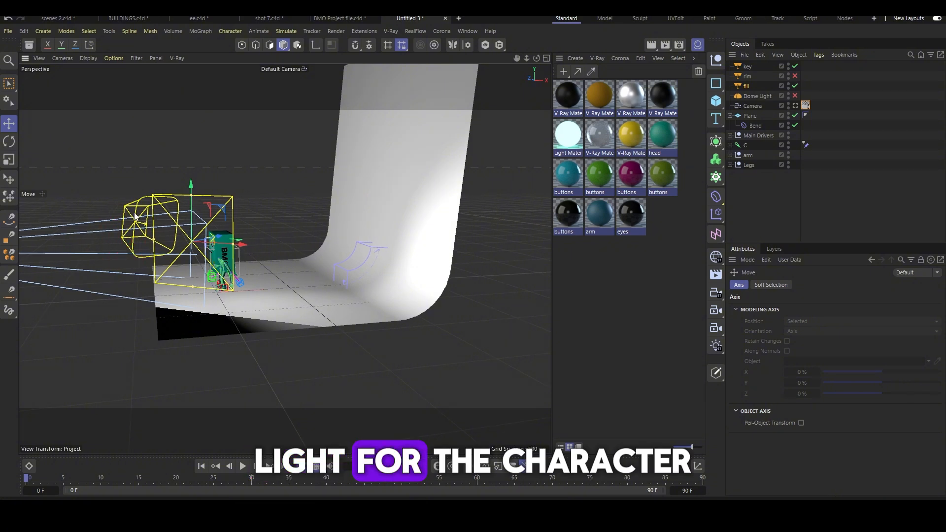
- Adjust the key light's position and aim at the character, and start an interactive V-Ray render through the camera
left_click(144, 207)
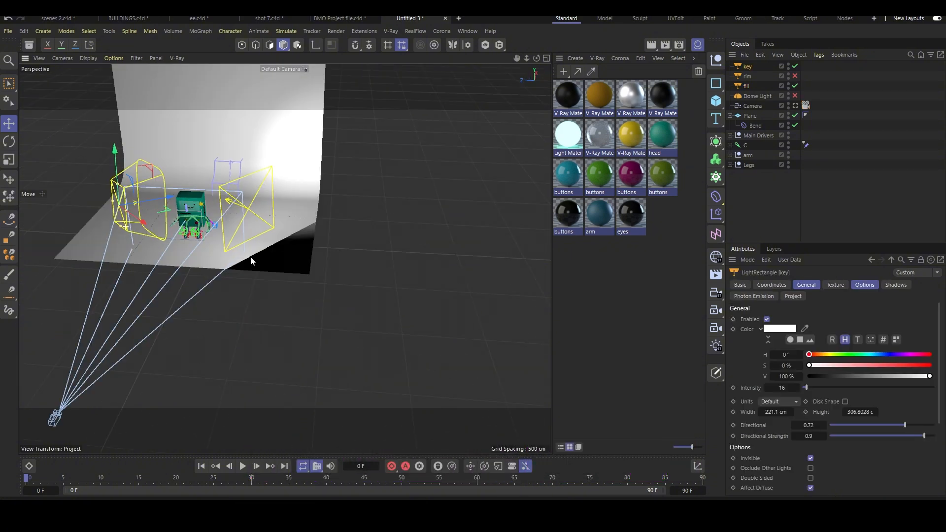
key("r")
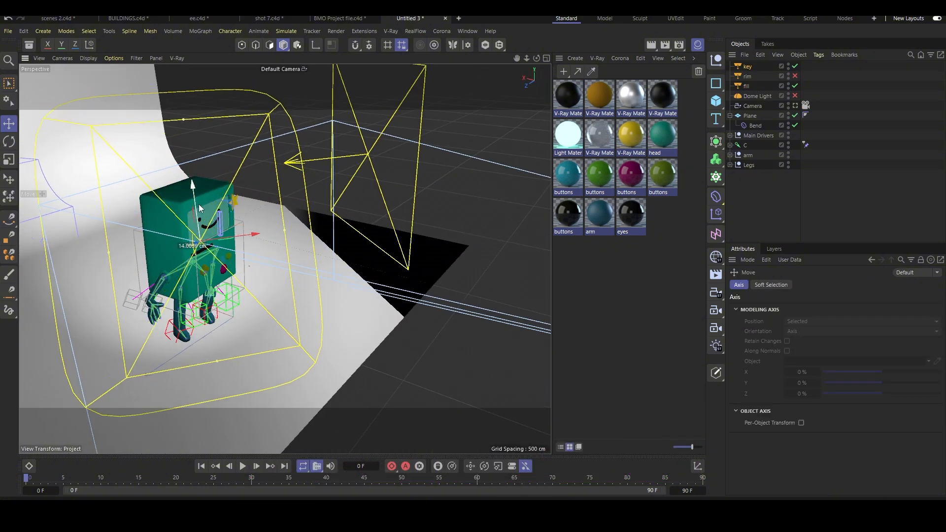
left_click(806, 105)
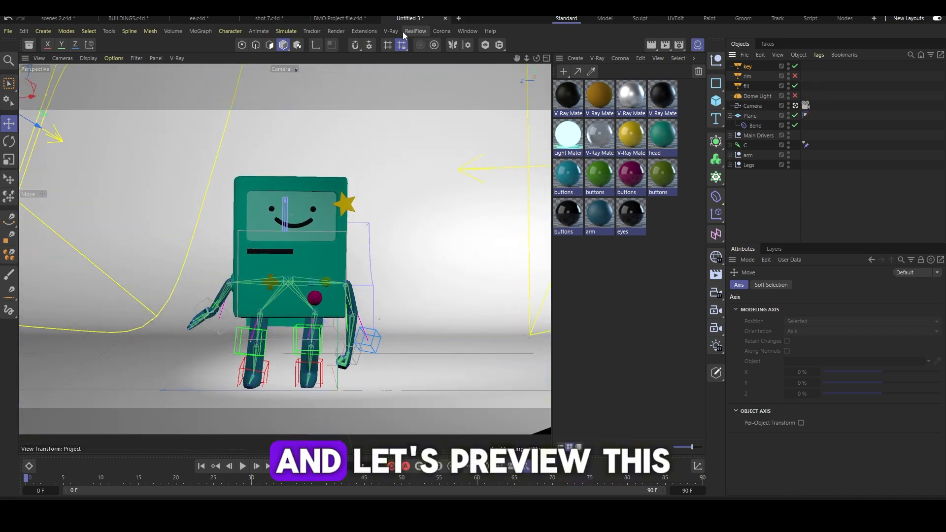
left_click(403, 32)
left_click(409, 64)
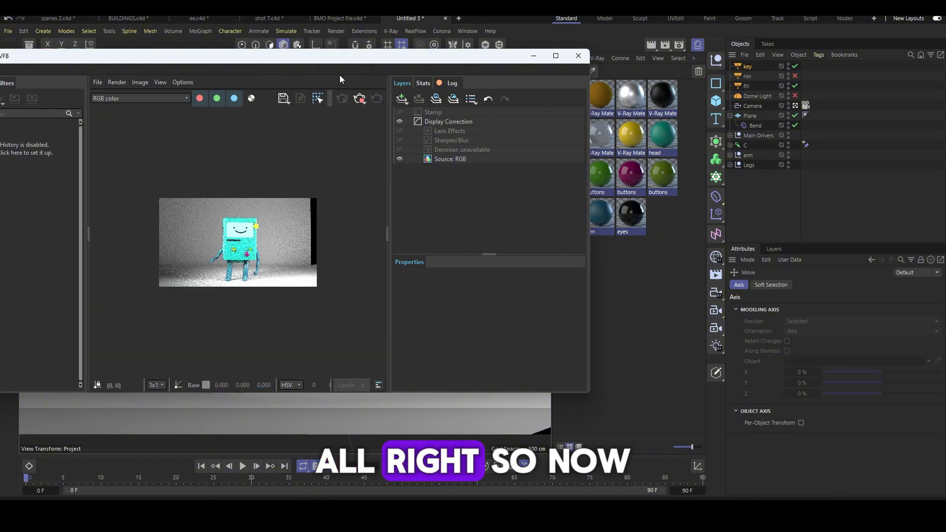
- Shift the camera framing slightly to reframe the character against the backdrop while checking the interactive render
left_click_drag(340, 56, 834, 56)
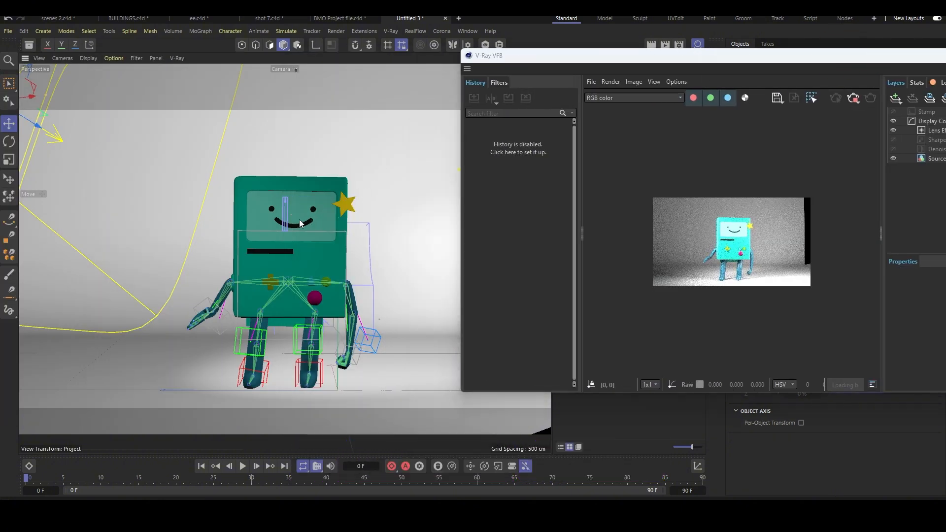
middle_click_drag(363, 185, 342, 185, "alt")
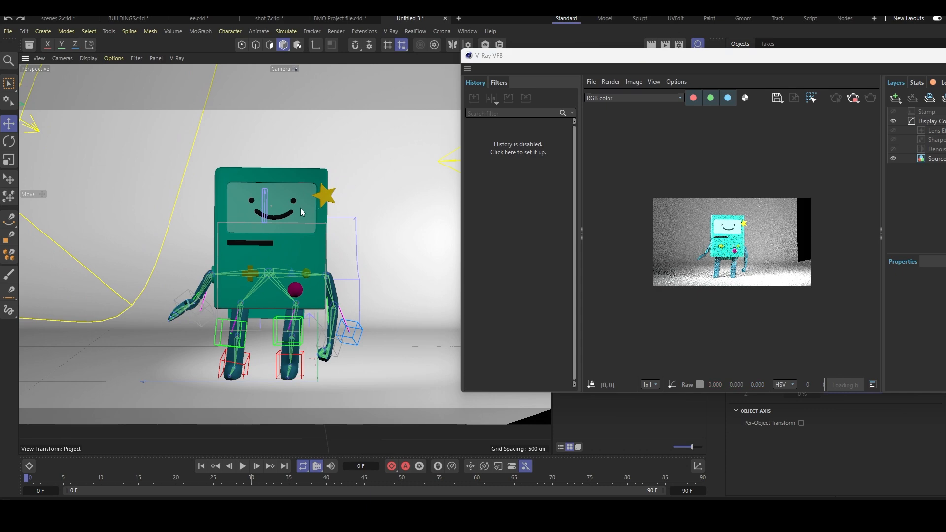
left_click_drag(567, 56, 132, 59)
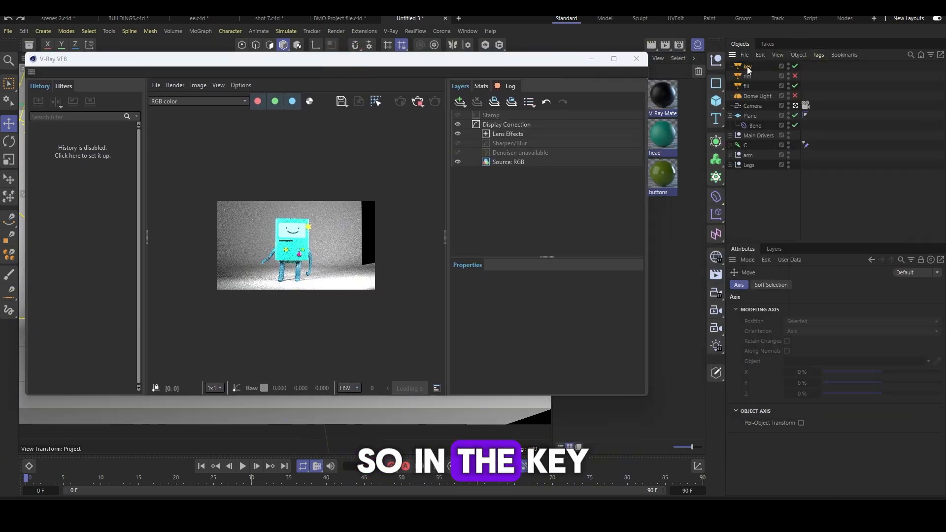
- Make the fill light invisible in the render
left_click(747, 86)
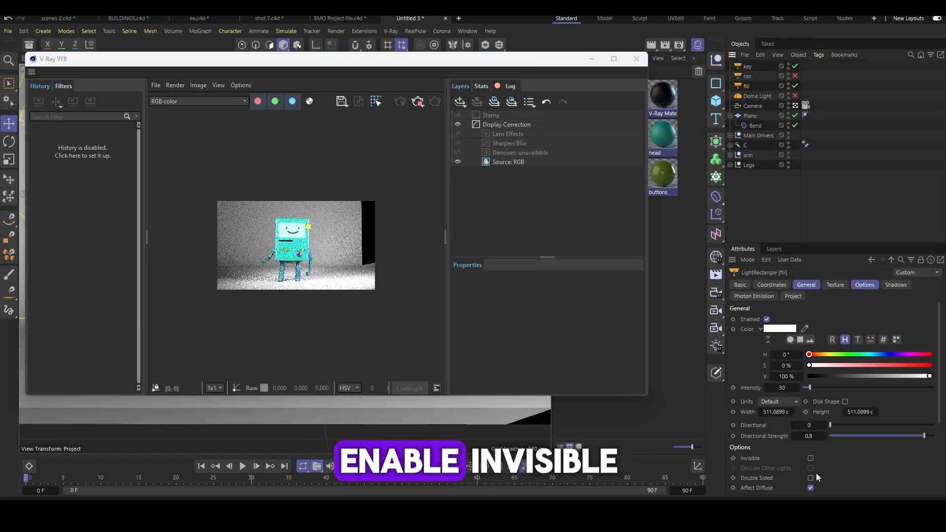
scroll(285, 257, "up", 2)
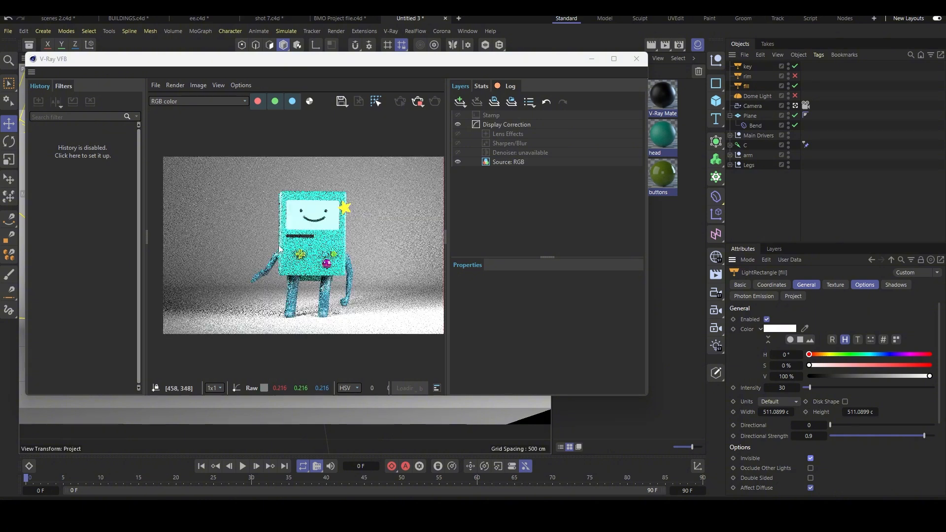
scroll(328, 174, "up", 2)
scroll(321, 213, "down", 2)
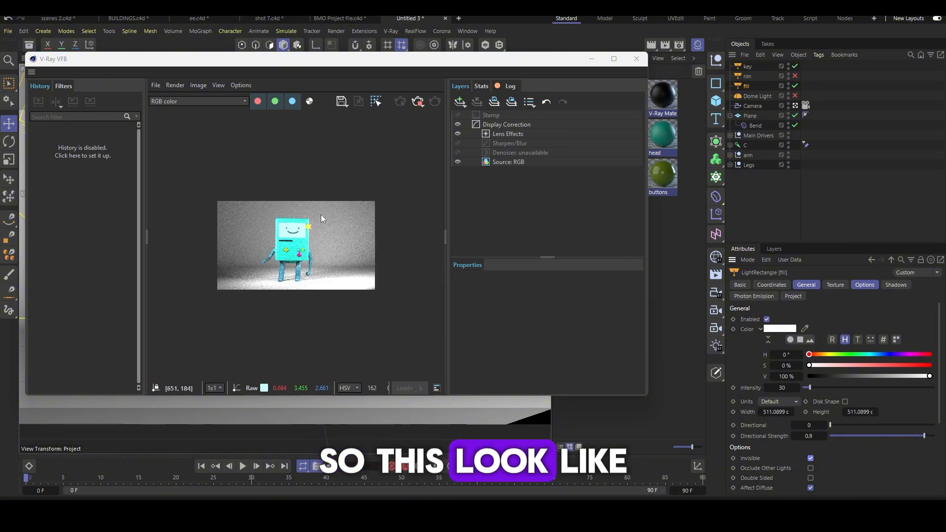
- Inspect the character closely in the render and lower the fill light's intensity to 15
scroll(301, 216, "up", 1)
scroll(256, 200, "up", 1)
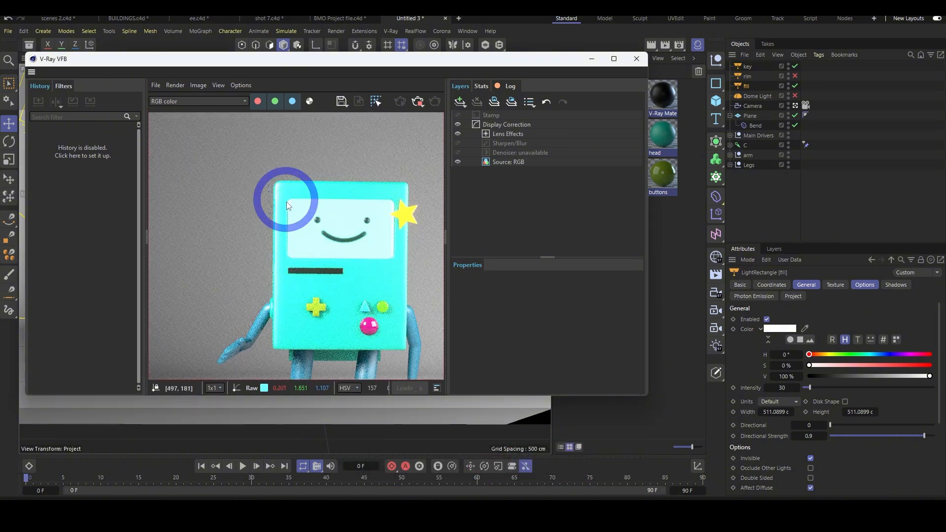
scroll(289, 206, "down", 1)
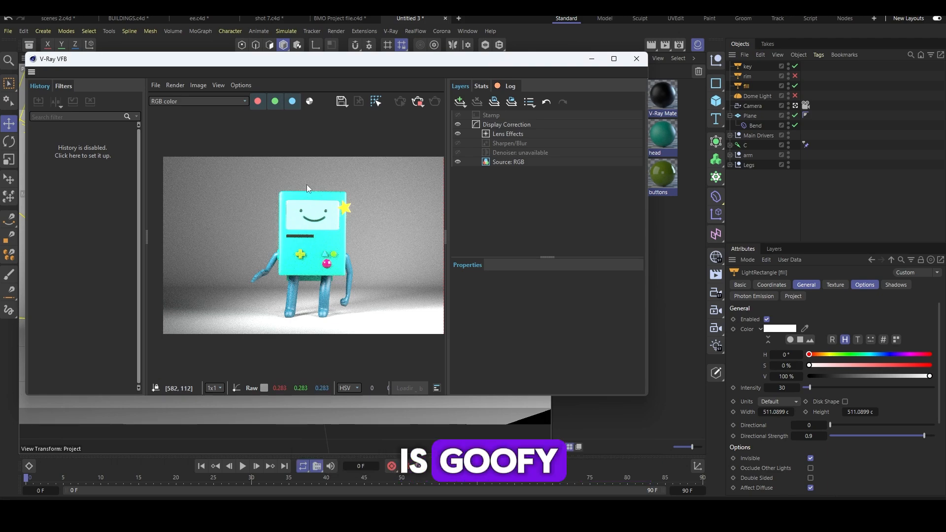
scroll(307, 188, "up", 1)
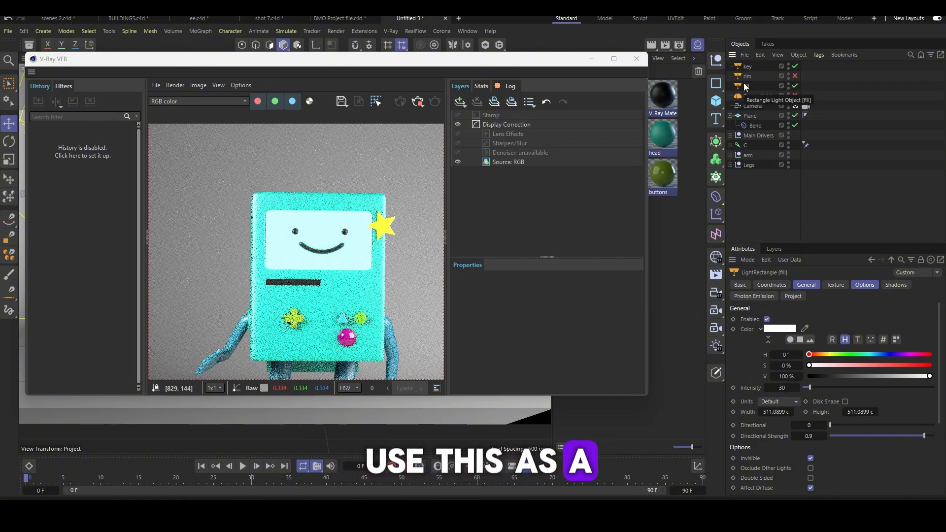
left_click_drag(788, 387, 785, 385)
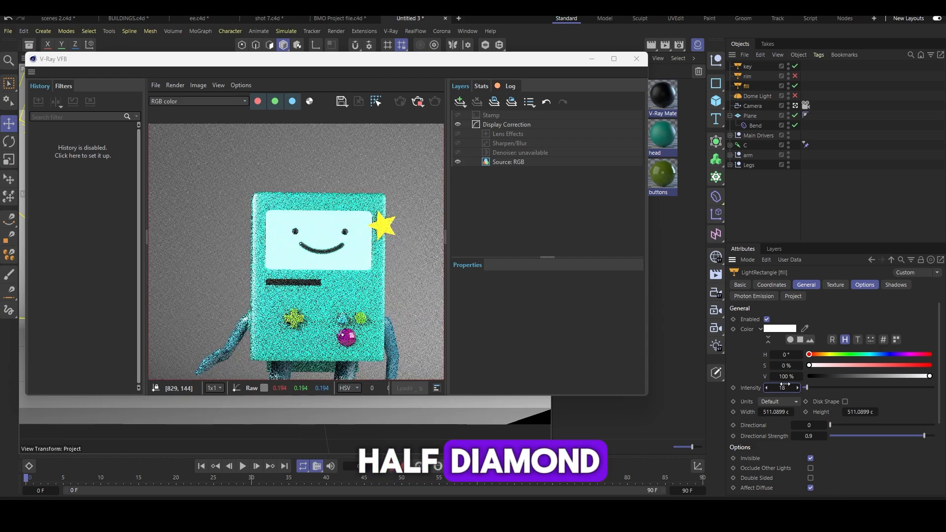
left_click_drag(784, 385, 783, 384)
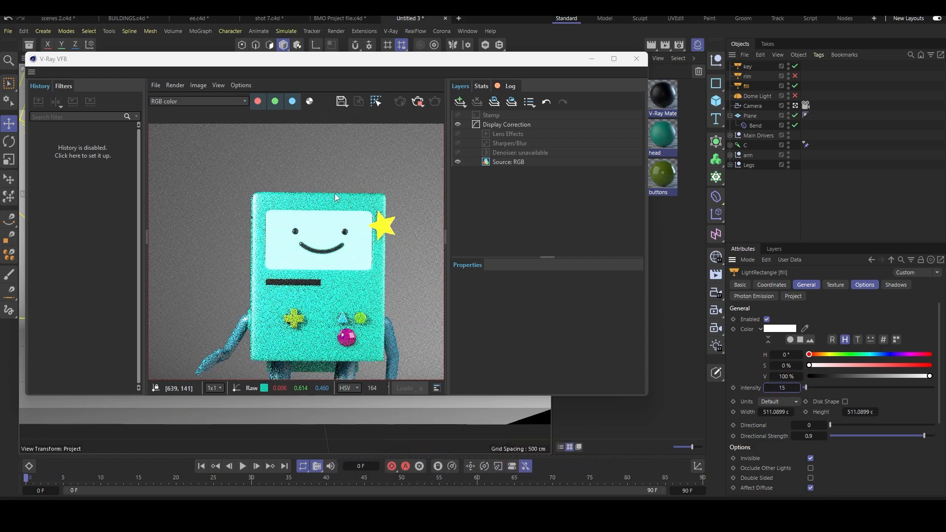
left_click(458, 134)
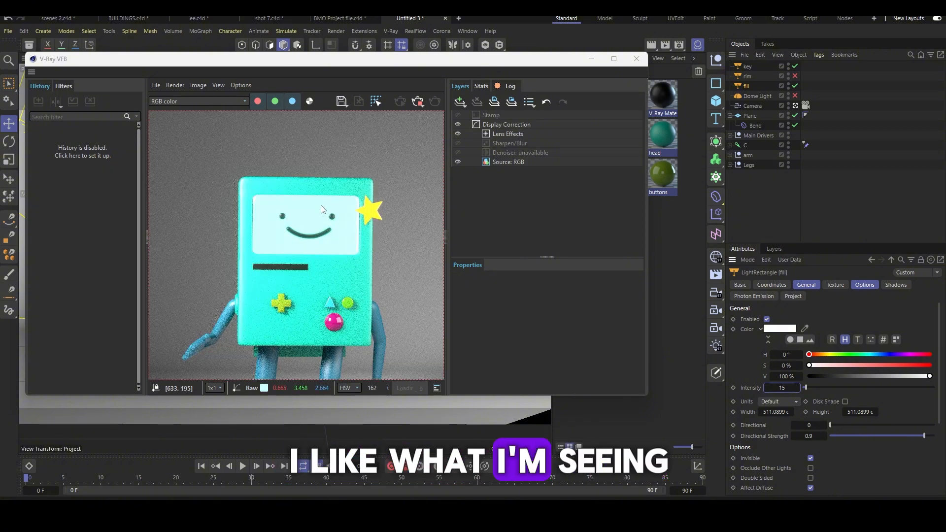
- Set the camera's exposure value to 9.2 and turn on the rim light
left_click(804, 104)
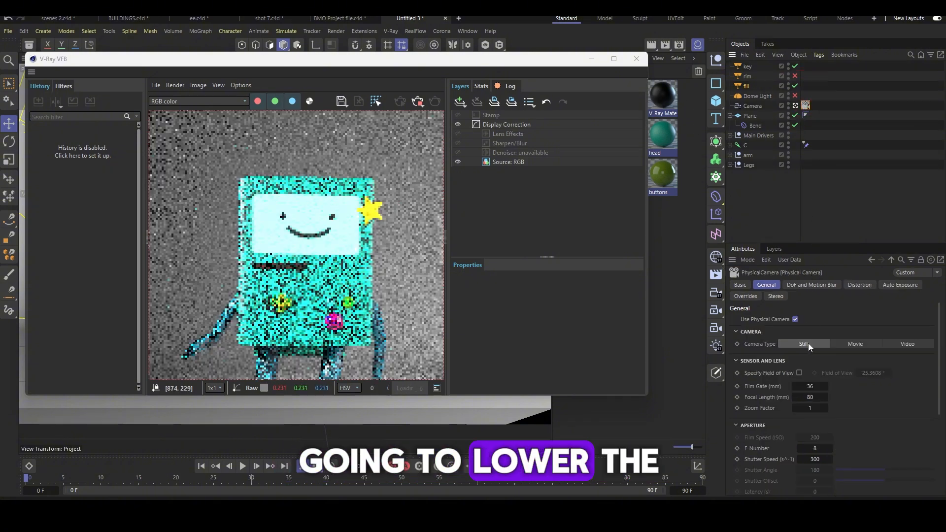
scroll(878, 393, "down", 2)
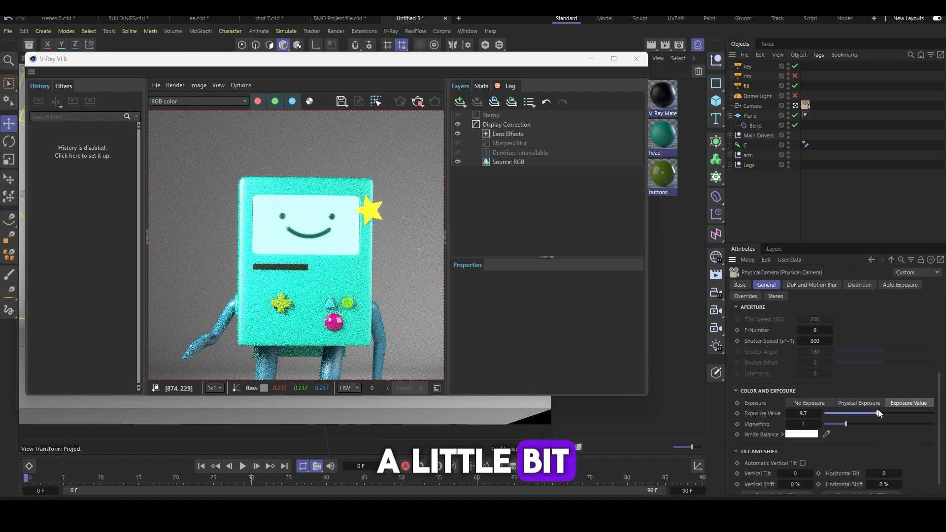
left_click_drag(874, 413, 880, 412)
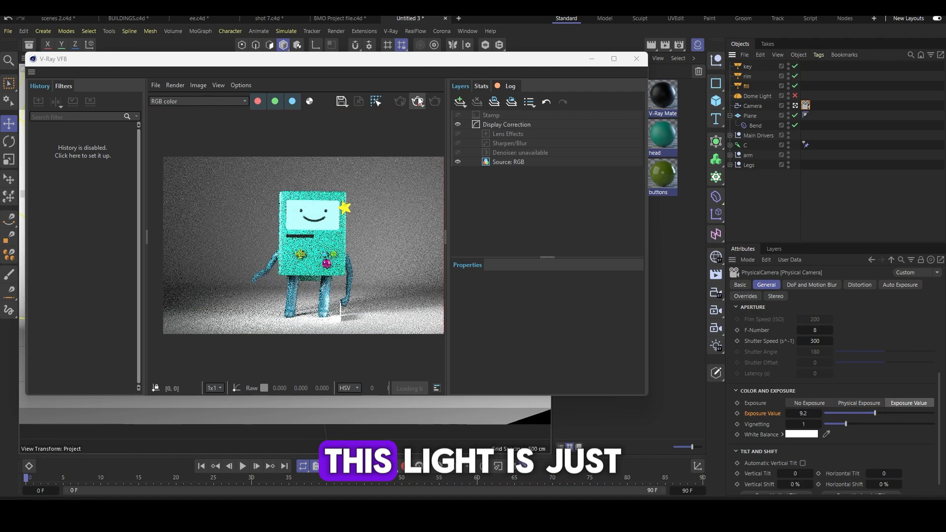
- Leave the render window and camera view, move the rim light behind the character opposite the key light, and rotate it toward the character
left_click(592, 56)
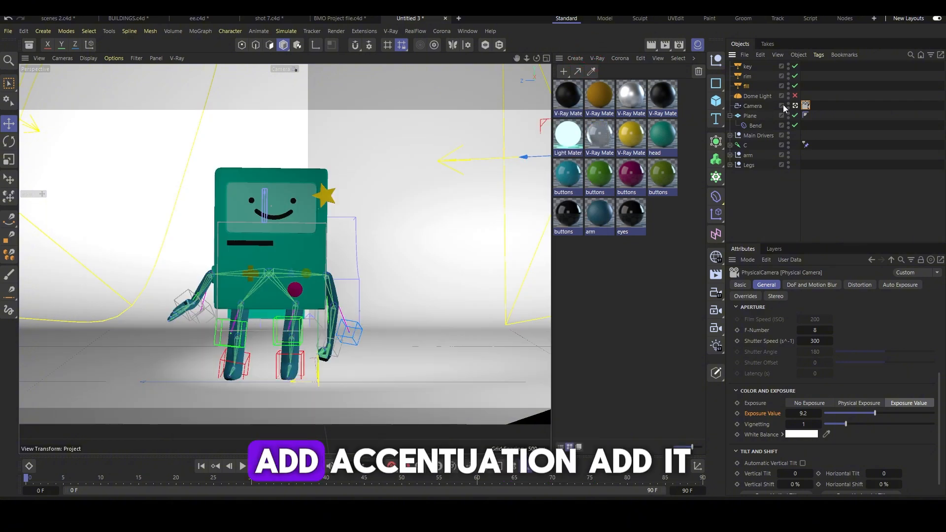
left_click(795, 106)
left_click_drag(148, 207, 209, 239, "alt")
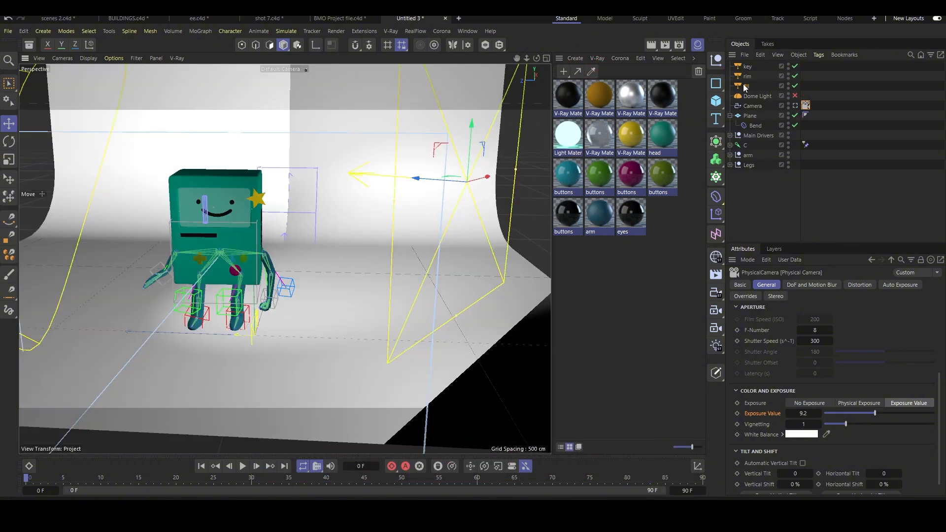
left_click(747, 85)
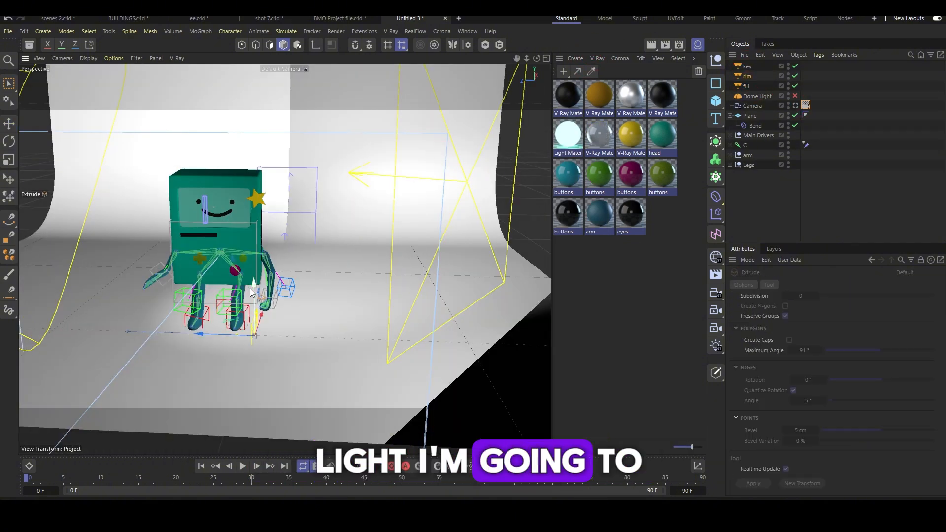
left_click_drag(304, 303, 237, 276, "alt")
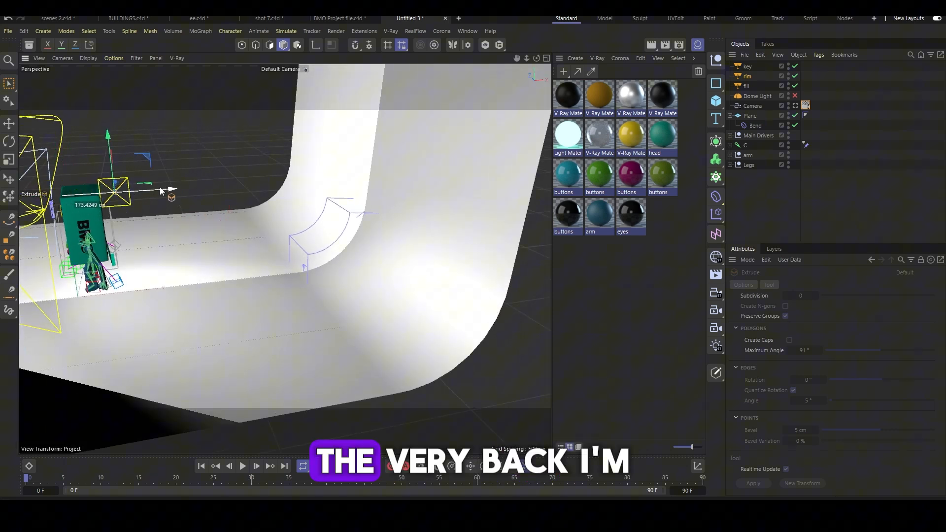
mouse_move(160, 191)
left_mouse_down("alt")
mouse_move(180, 186)
mouse_move(101, 192)
mouse_move(171, 189)
mouse_move(105, 223)
left_mouse_up("alt")
key("r")
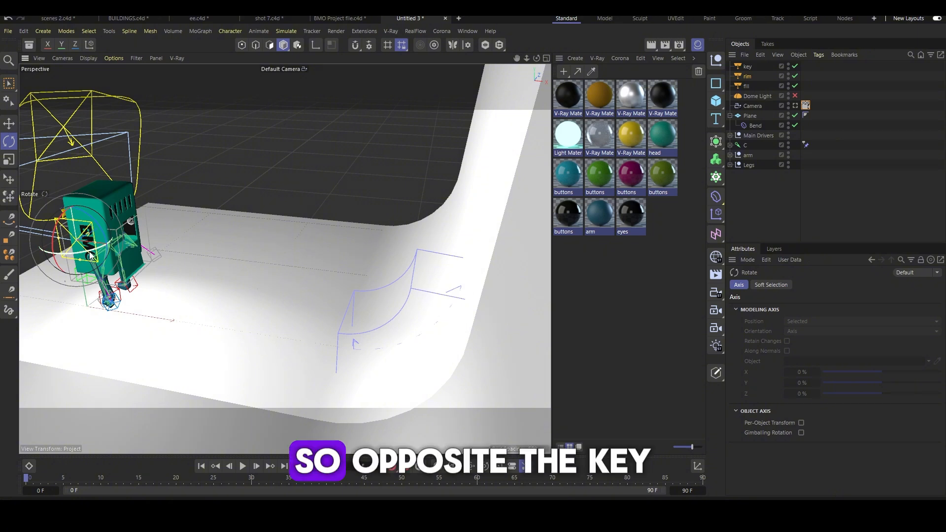
mouse_move(90, 258)
left_mouse_down()
mouse_move(155, 232)
mouse_move(99, 241)
left_mouse_up()
- Stretch the rim light to about 367 cm tall and lower it slightly
key("e")
left_click_drag(181, 208, 181, 162)
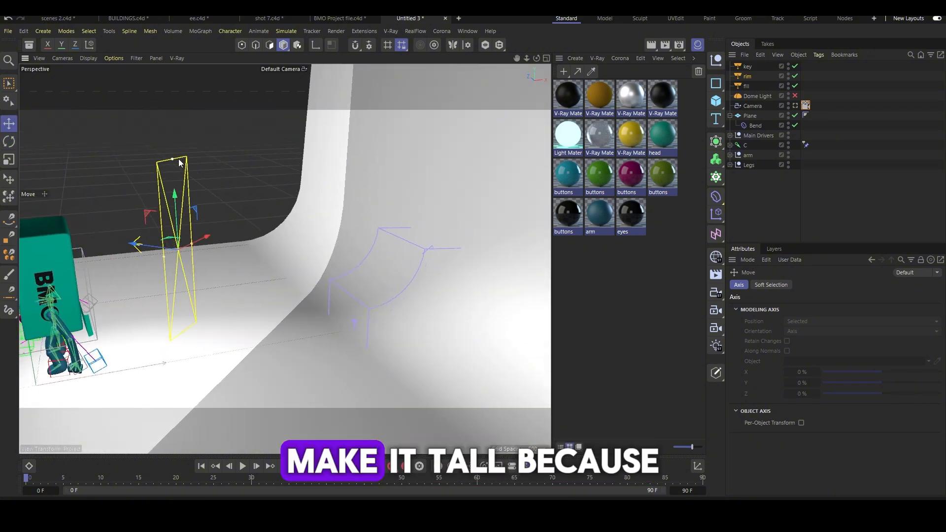
left_click_drag(174, 197, 174, 211)
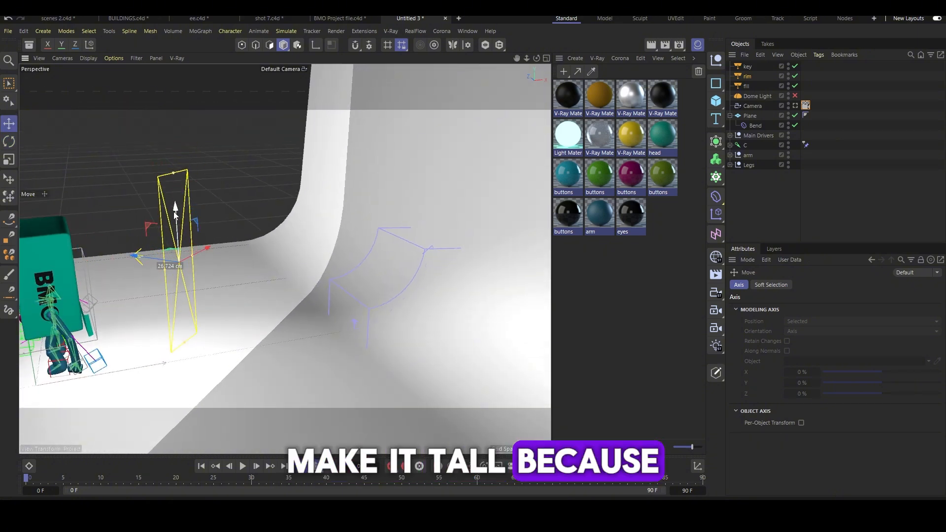
- Set the rim light's Directional value to 1 and start an interactive V-Ray render through the camera
left_click(748, 78)
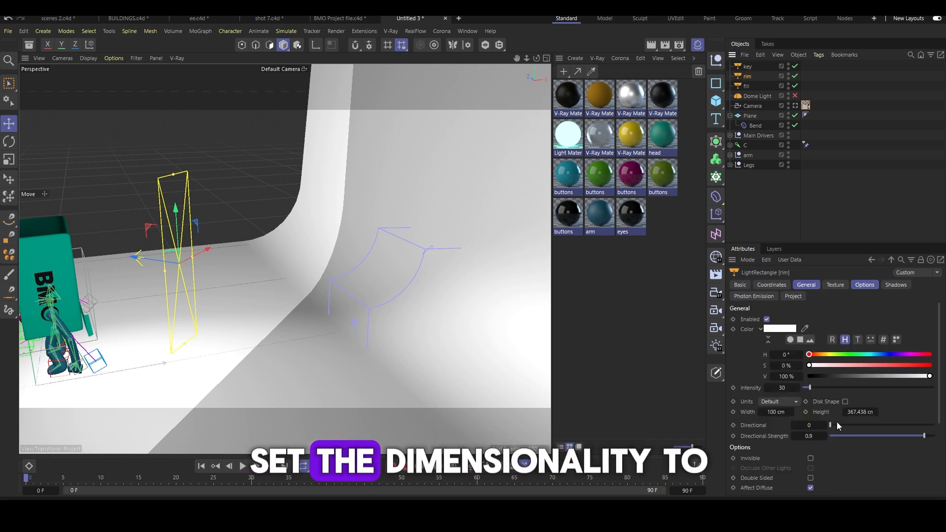
left_click(796, 106)
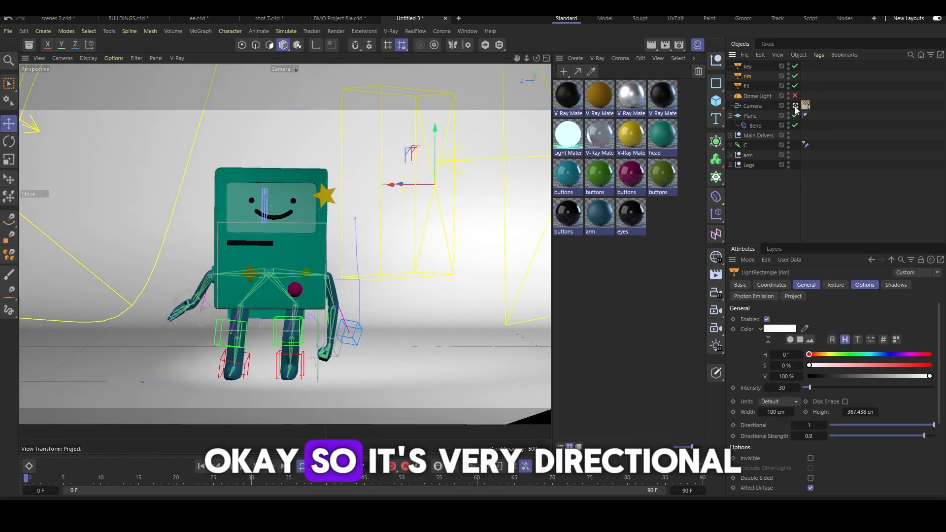
left_click(391, 31)
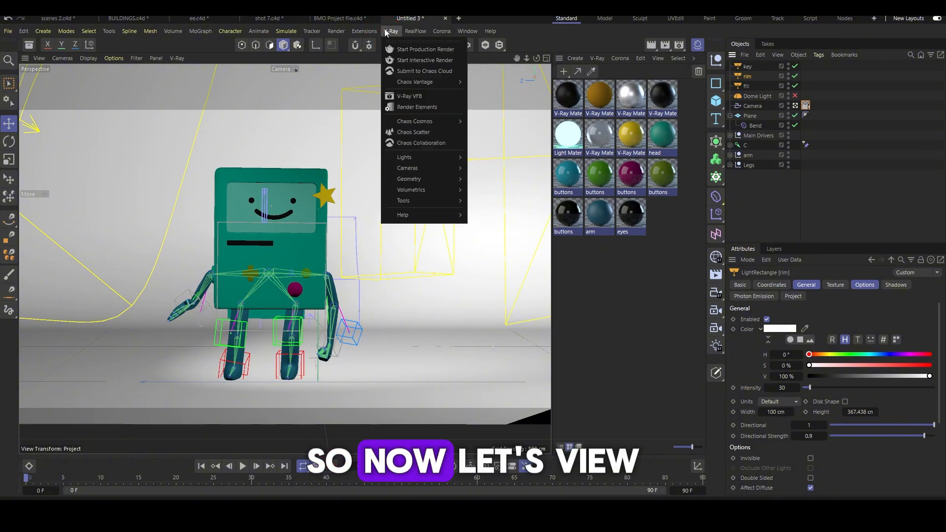
left_click(407, 58)
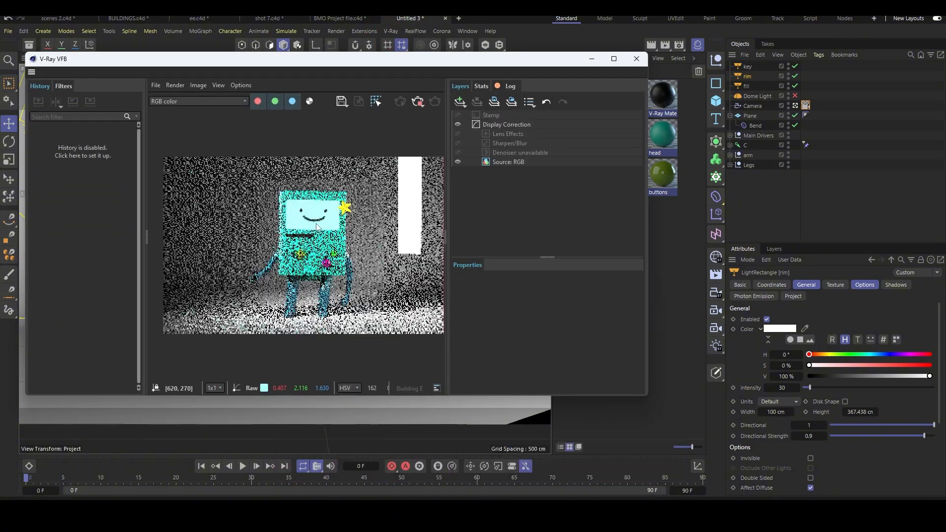
- Set the rim light's Directional value to 0.715 and widen the light to about 170 cm
left_click(905, 425)
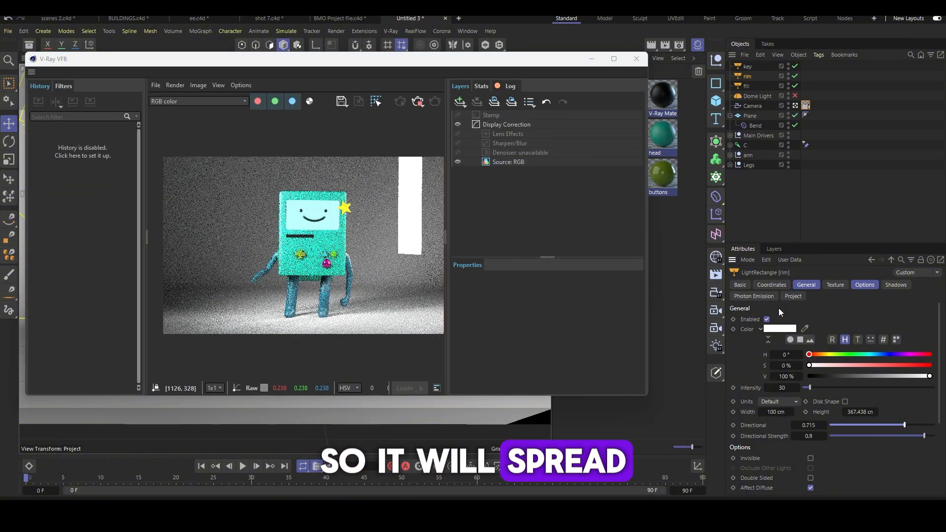
left_click_drag(502, 60, 242, 91)
left_click_drag(415, 185, 400, 185)
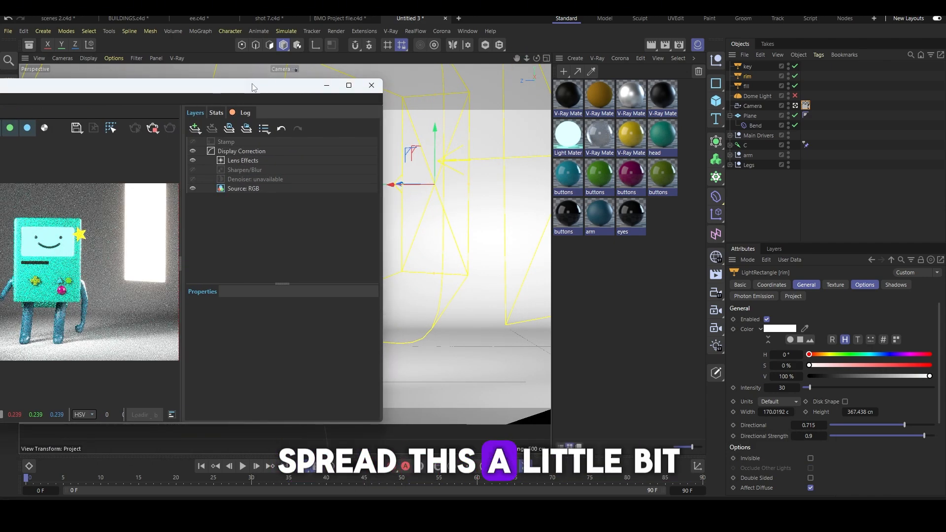
- Turn off the fill light and make the rim light invisible in the render
left_click_drag(253, 91, 483, 65)
left_click_drag(423, 67, 527, 60)
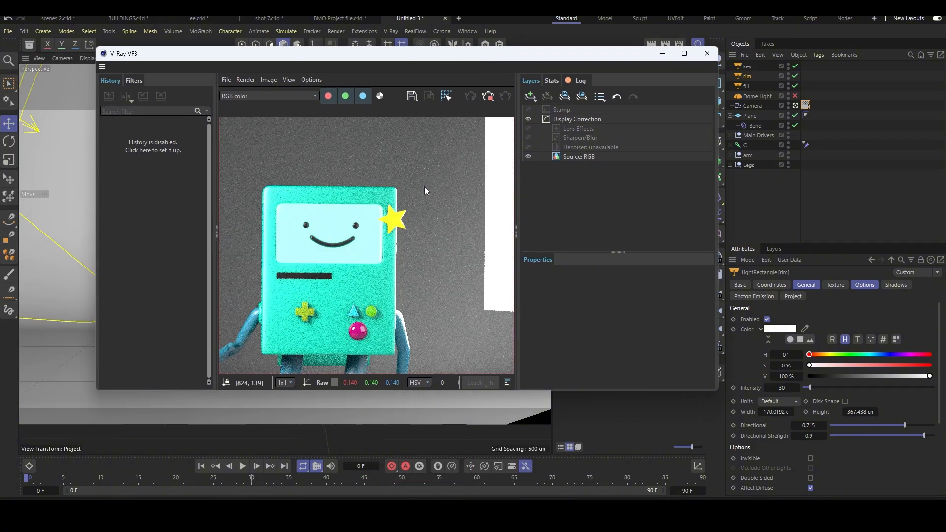
left_click(795, 86)
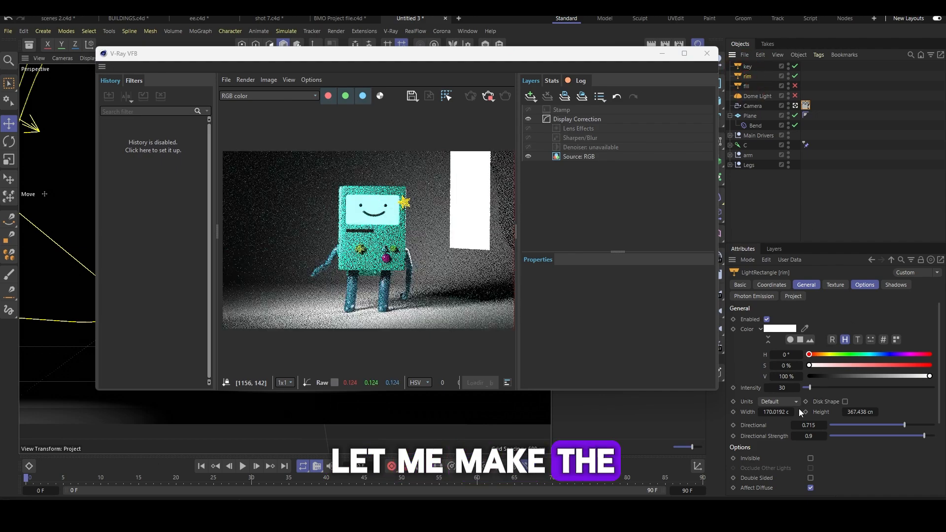
left_click(810, 459)
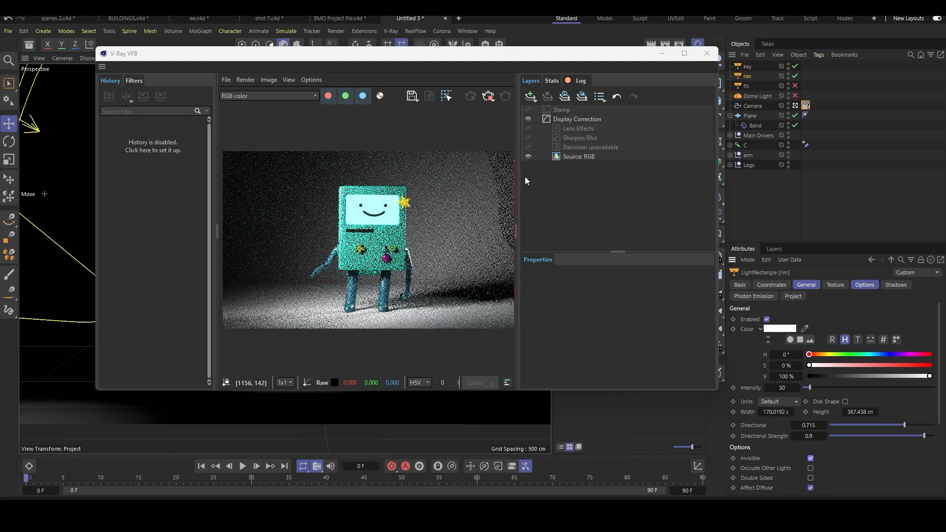
- Check the rim highlight on the character in the interactive render and turn the fill light back on
scroll(380, 204, "up", 3)
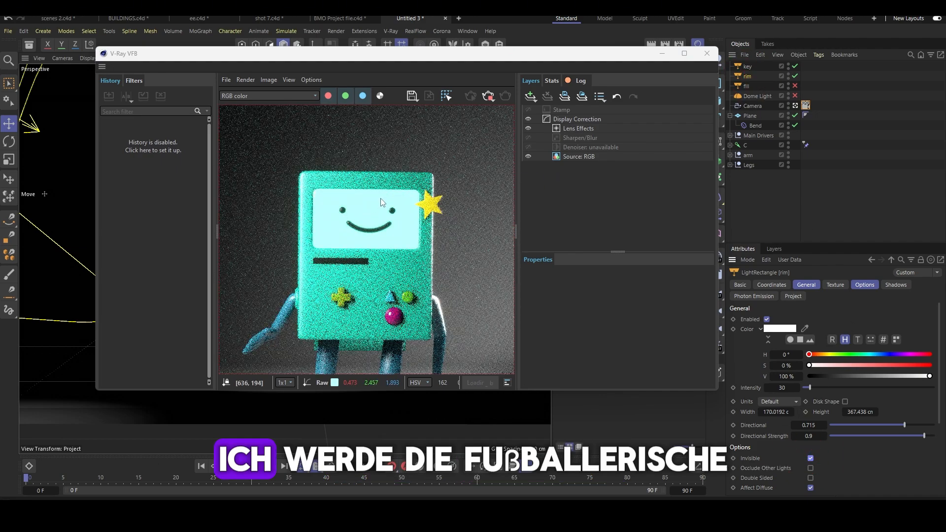
scroll(381, 203, "down", 3)
scroll(400, 169, "up", 3)
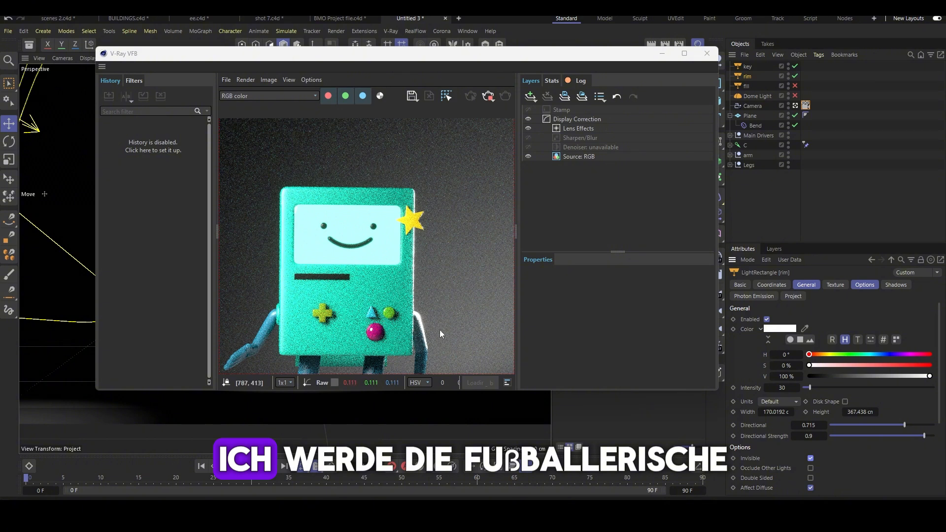
scroll(415, 202, "down", 3)
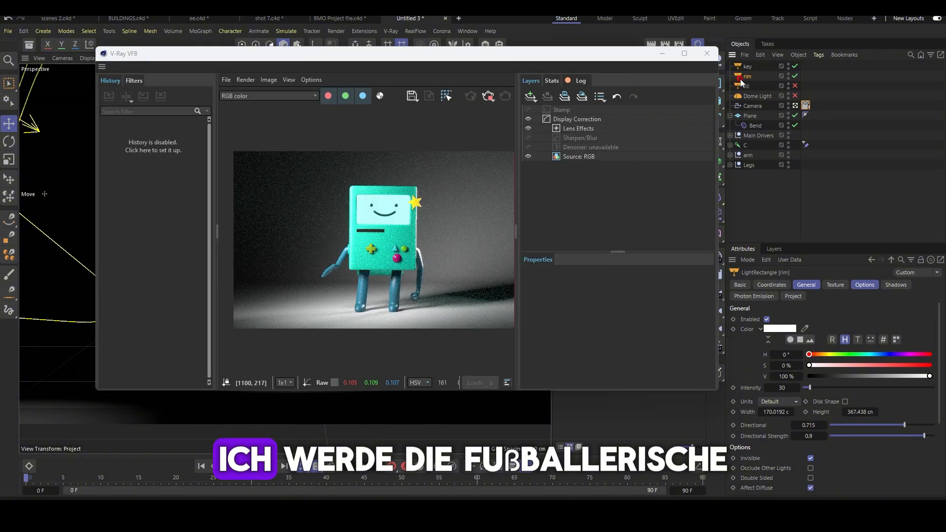
left_click(796, 86)
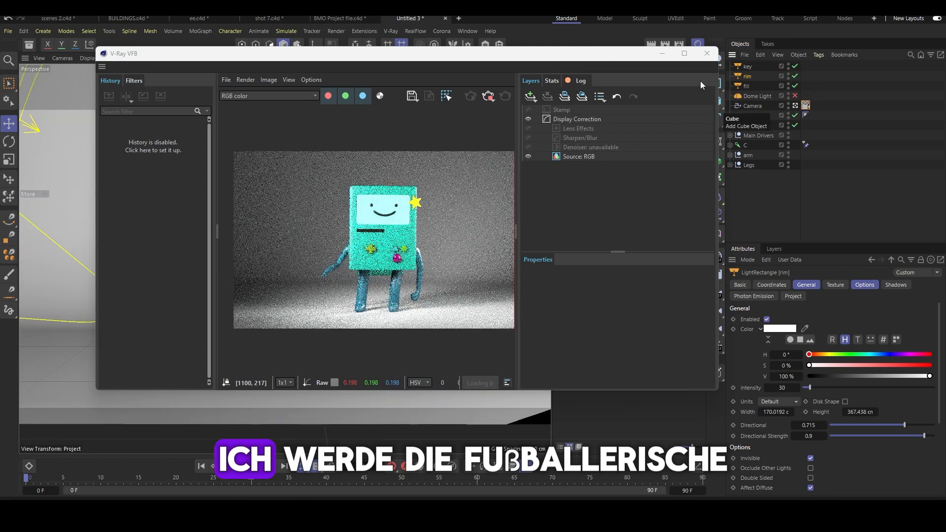
- Set the scene camera's focal length to the Tele (135 mm) preset
left_click(753, 106)
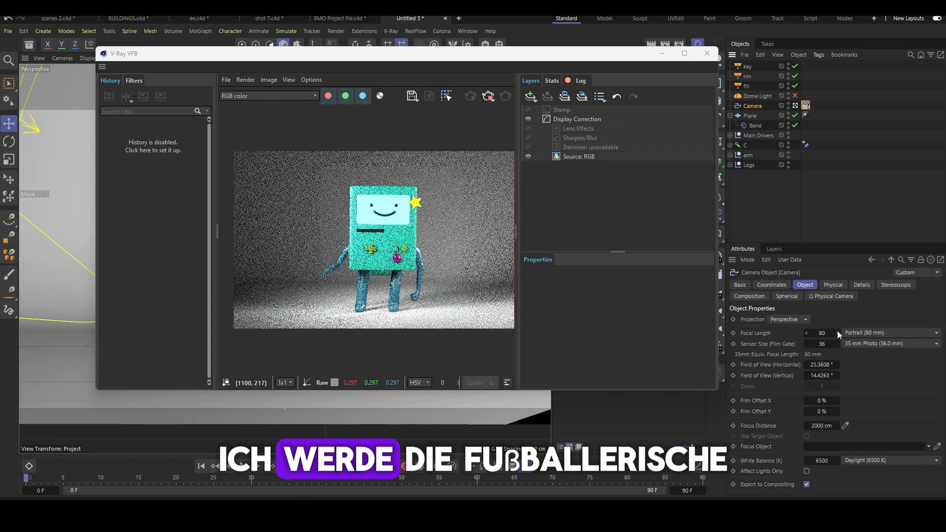
left_click(823, 333)
left_click(864, 331)
left_click(881, 412)
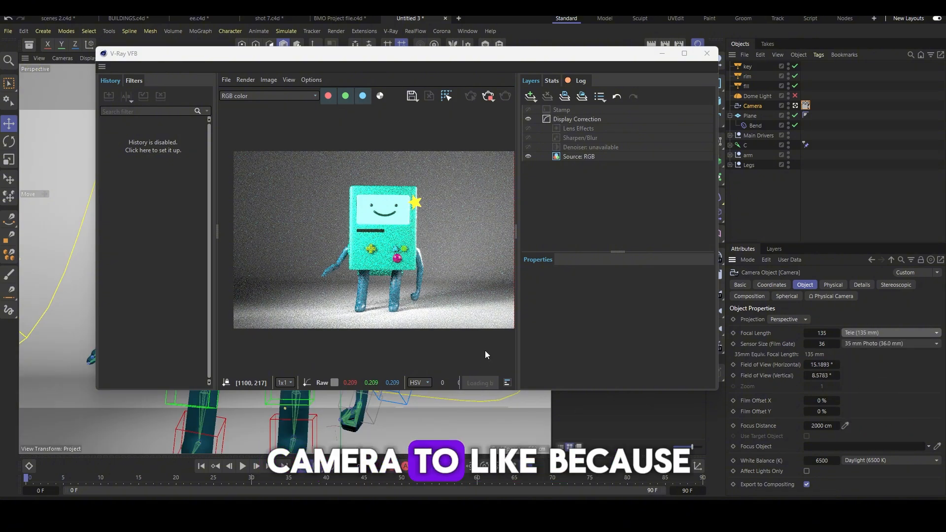
- Set the render output size to a square 2000 x 2000 pixels in the render settings
left_click_drag(619, 53, 613, 105)
left_click(679, 44)
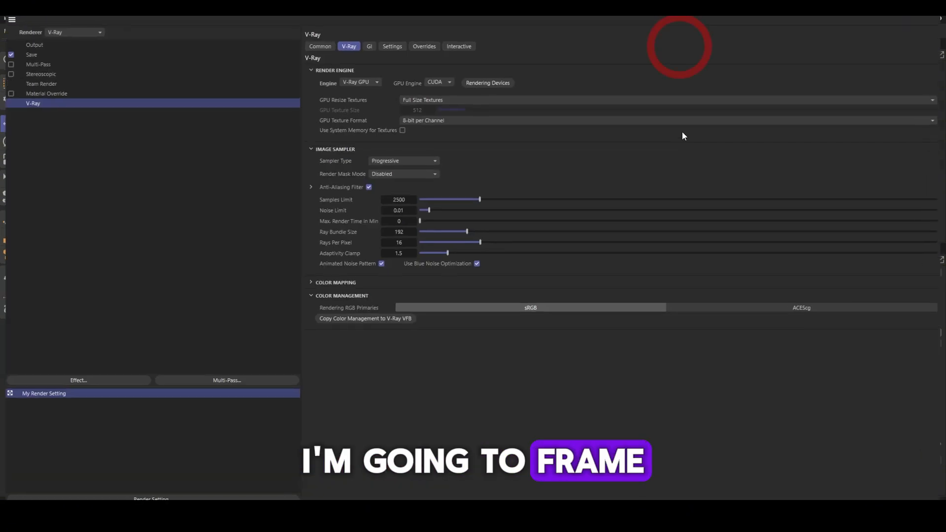
left_click(30, 43)
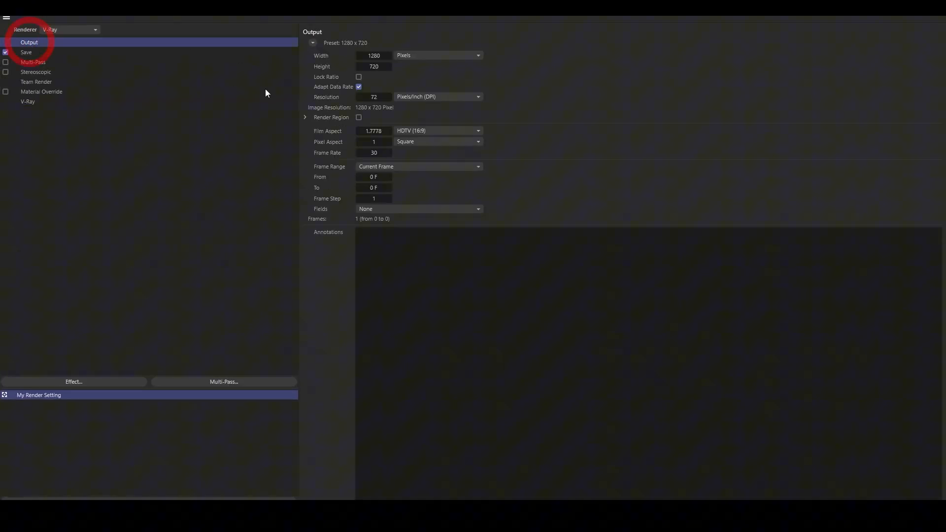
left_click(384, 56)
type("2000")
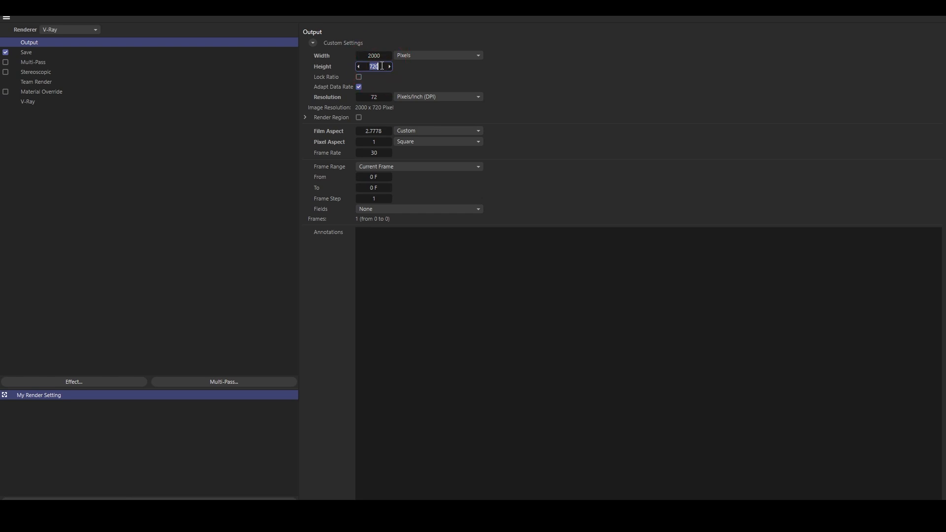
type("200")
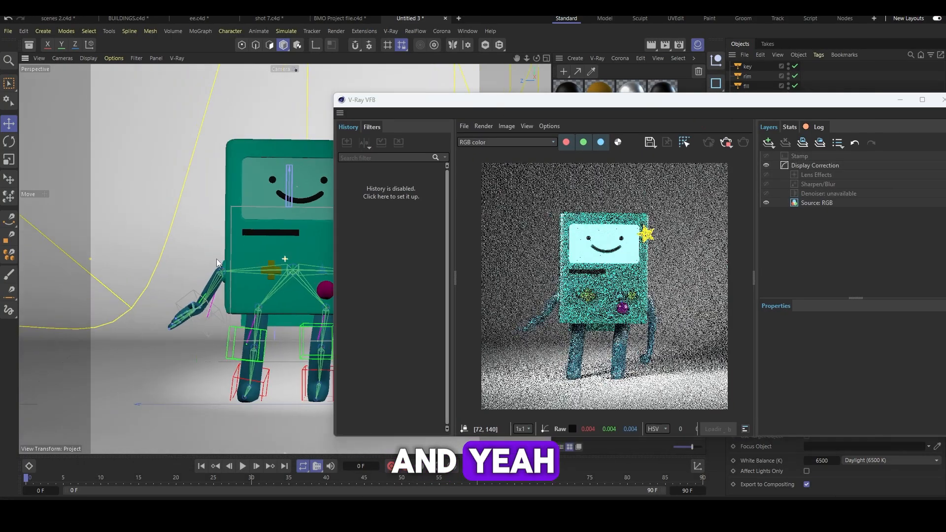
- Examine the square interactive render up close and compare the two finished 2000 x 2000 renders in the Picture Viewer's history
left_click(254, 249)
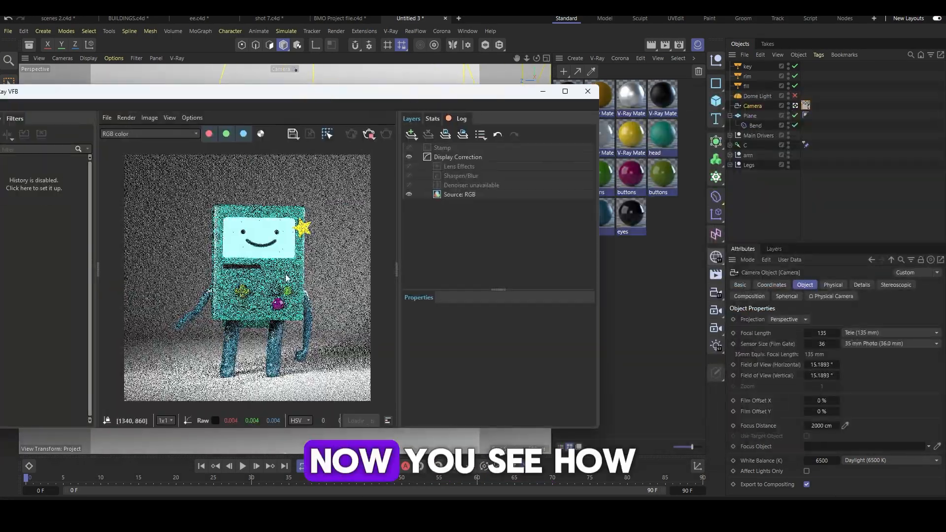
scroll(271, 234, "up", 3)
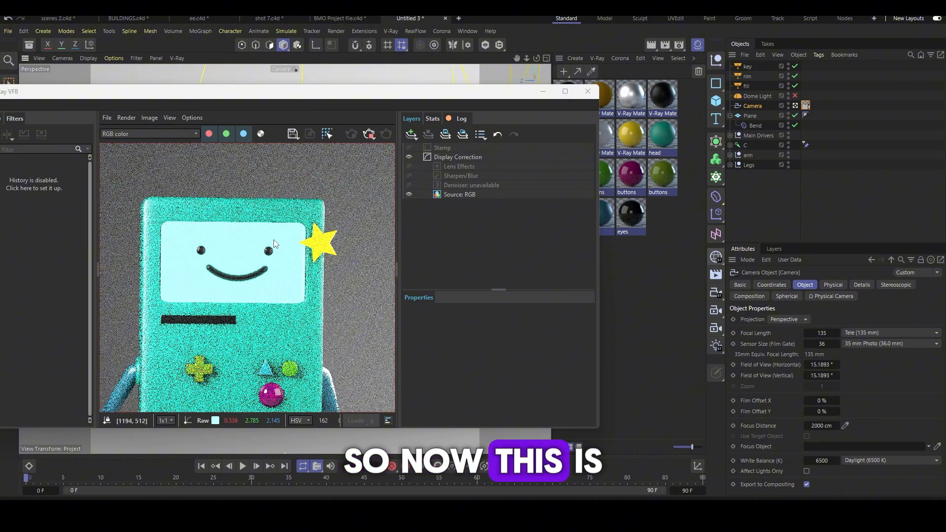
scroll(236, 240, "down", 3)
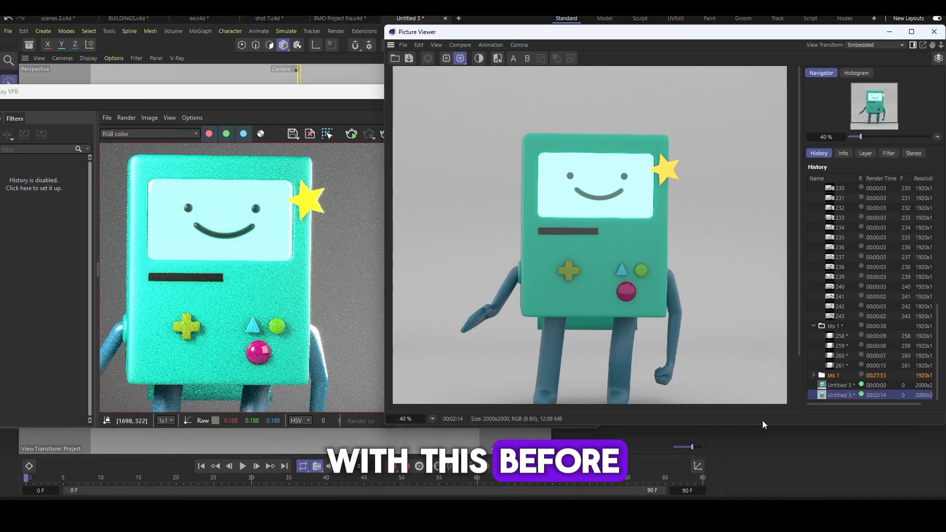
left_click(844, 386)
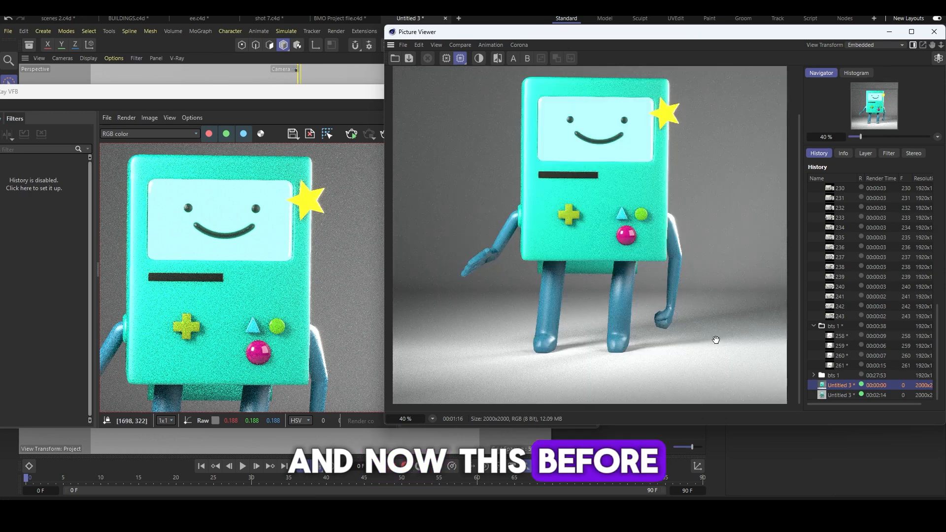
scroll(715, 339, "down", 2)
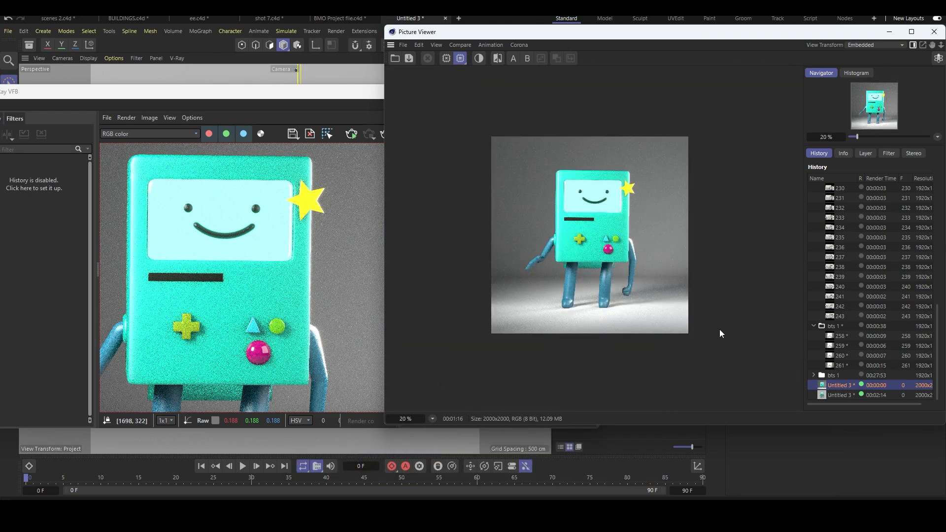
left_click(841, 395)
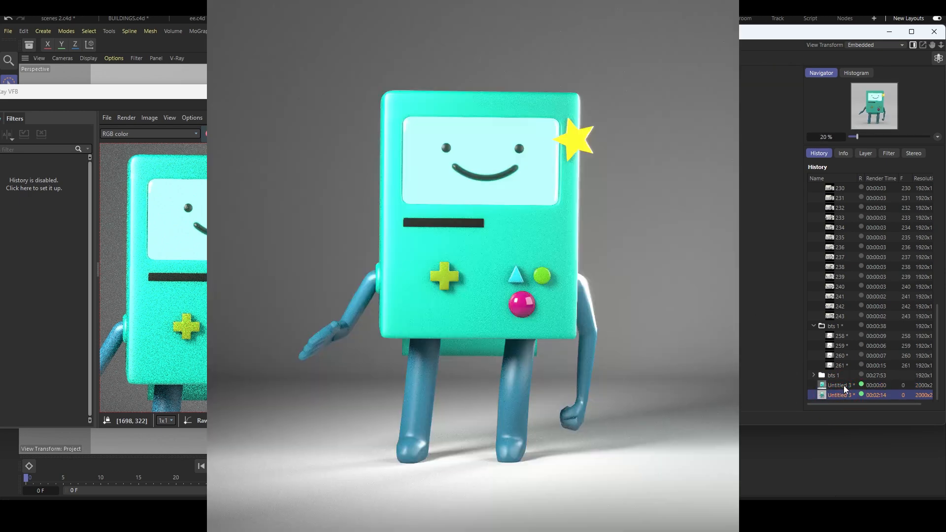